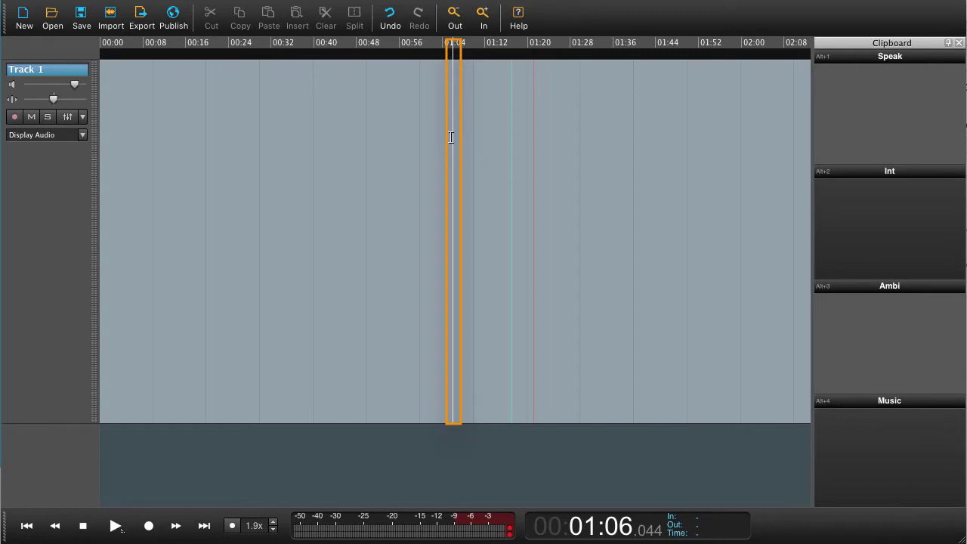
Place the playback cursor at about 1:14 on Track 1, play from there briefly and stop playback
{"action": "left_click", "coordinate": [365, 143]}
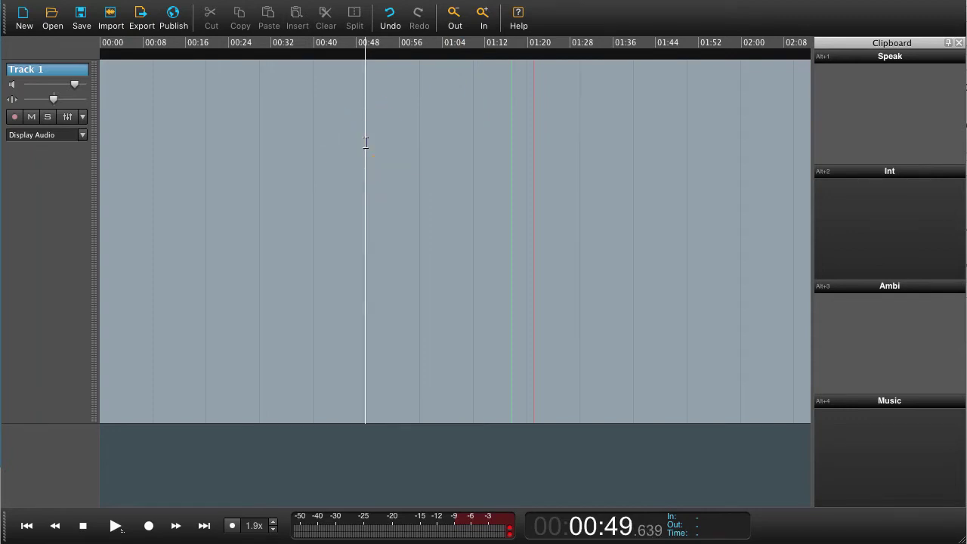
{"action": "left_click", "coordinate": [497, 146]}
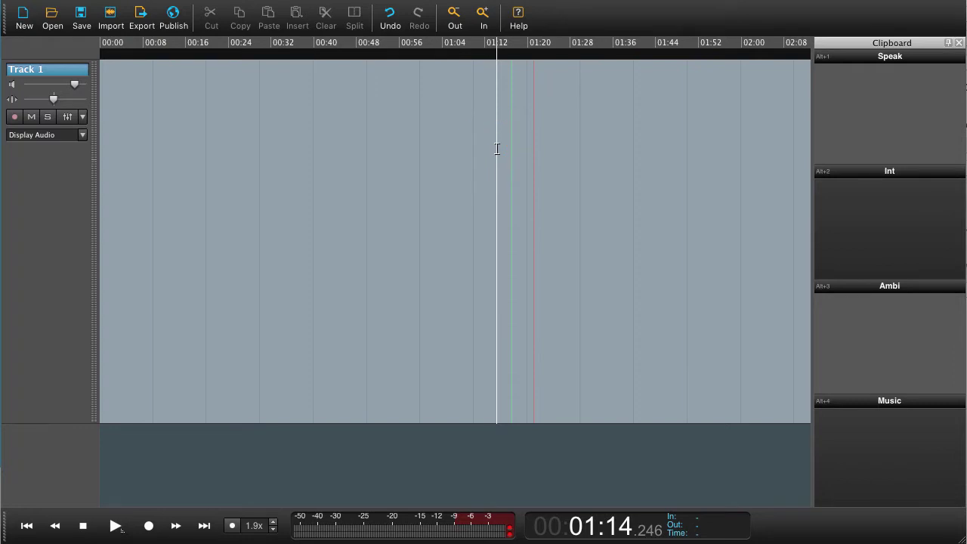
{"action": "key", "text": "space"}
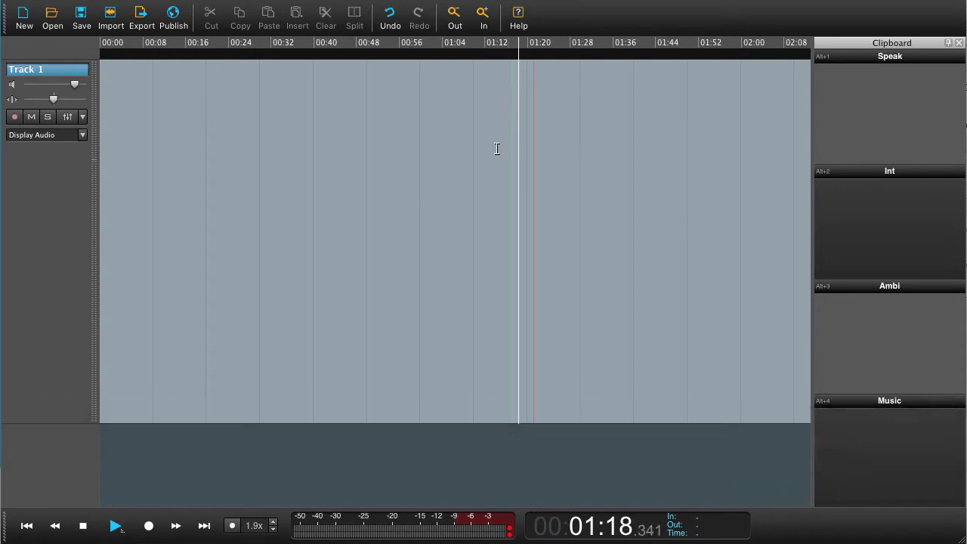
{"action": "key", "text": "space"}
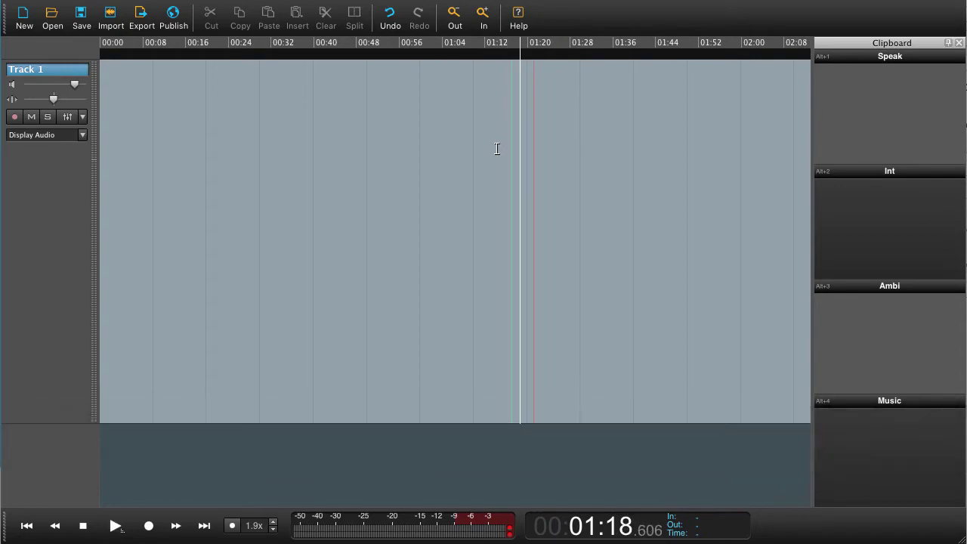
Select the region of Track 1 from about 1:02.5 to 1:33.2 and clear the selection
{"action": "left_click", "coordinate": [434, 148]}
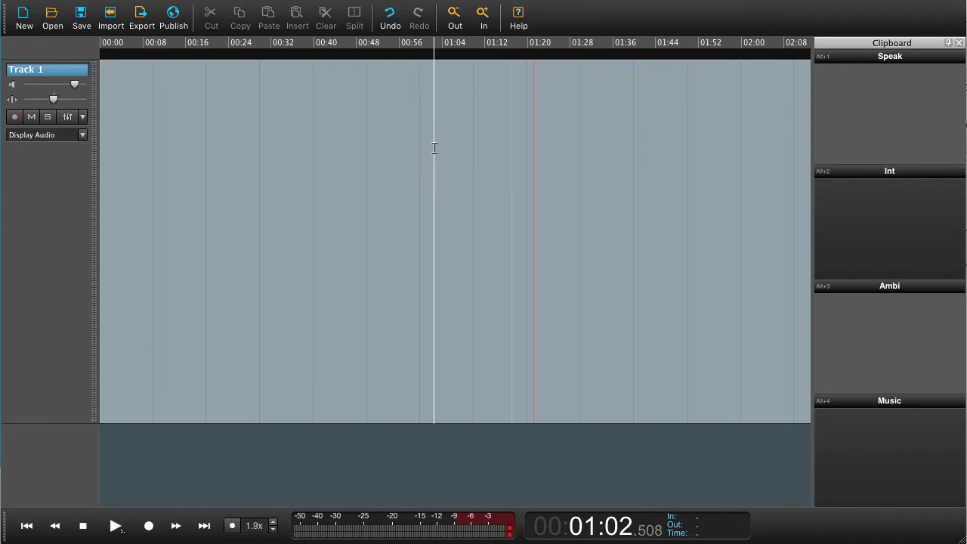
{"action": "left_click_drag", "start_coordinate": [435, 148], "coordinate": [597, 159]}
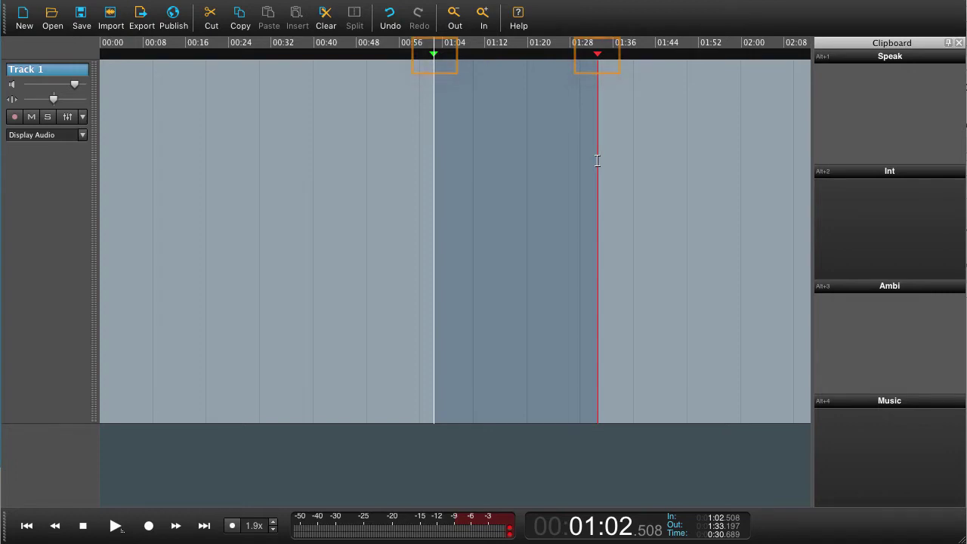
{"action": "left_click", "coordinate": [495, 178]}
{"action": "left_click", "coordinate": [495, 178]}
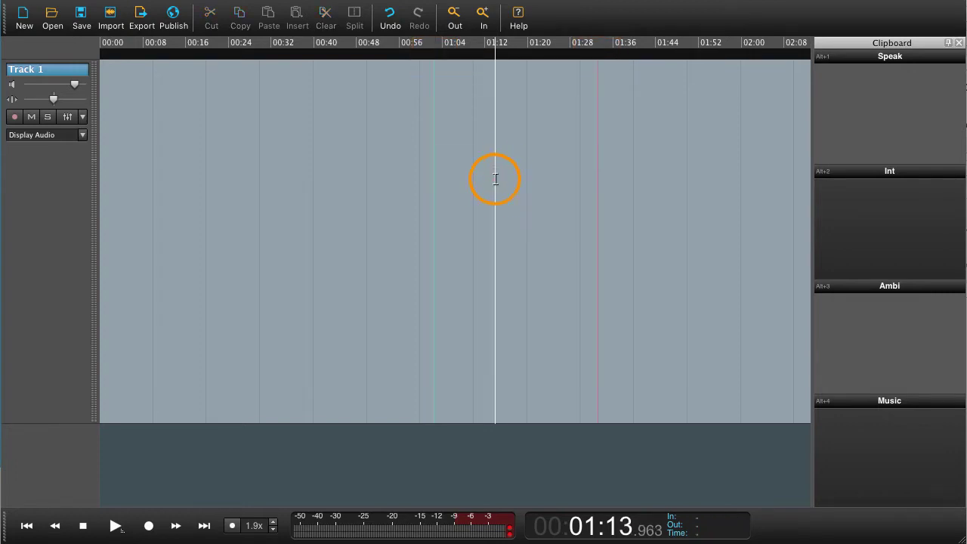
Select the region of Track 1 from about 0:29.7 to 1:12.3 and clear the selection
{"action": "left_click", "coordinate": [408, 179]}
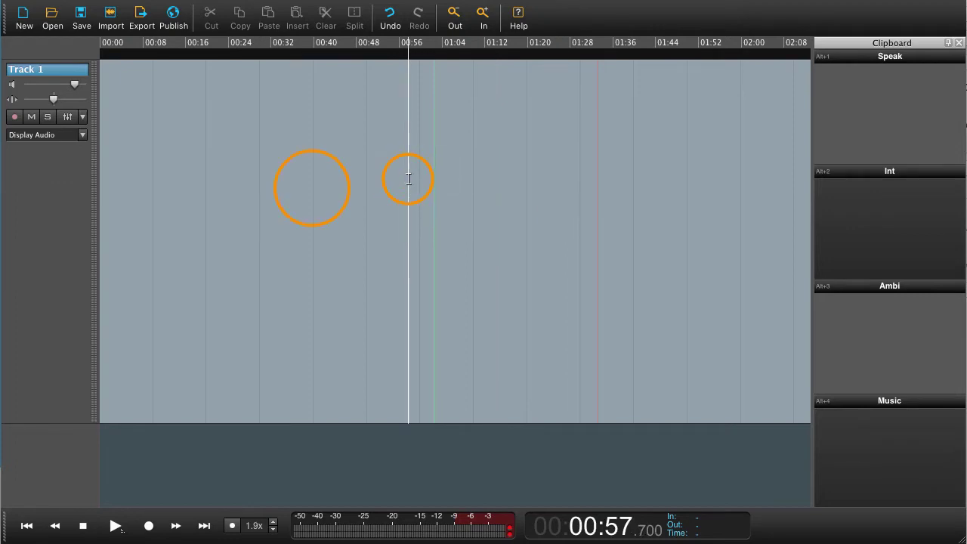
{"action": "left_click", "coordinate": [312, 187]}
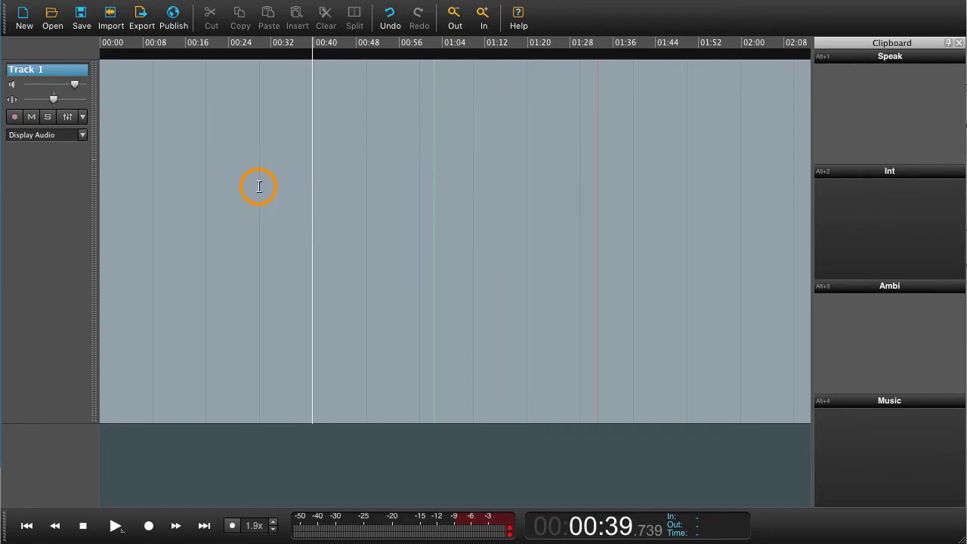
{"action": "left_click_drag", "start_coordinate": [258, 187], "coordinate": [487, 200]}
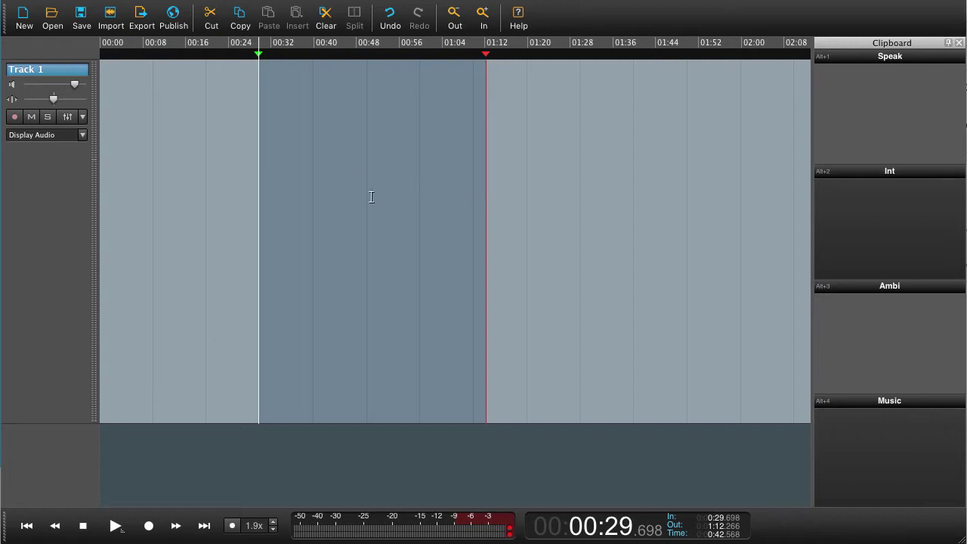
{"action": "key", "text": "Escape"}
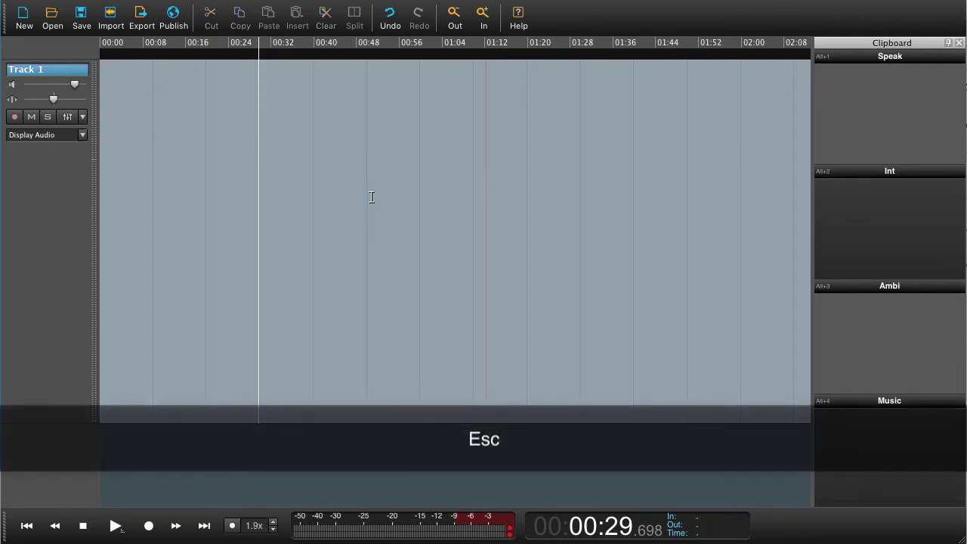
Select Track 1 from about 0:37.9 to 1:14.7, place the cursor before it at about 0:32.4 and clear the selection
{"action": "left_click_drag", "start_coordinate": [302, 274], "coordinate": [499, 272]}
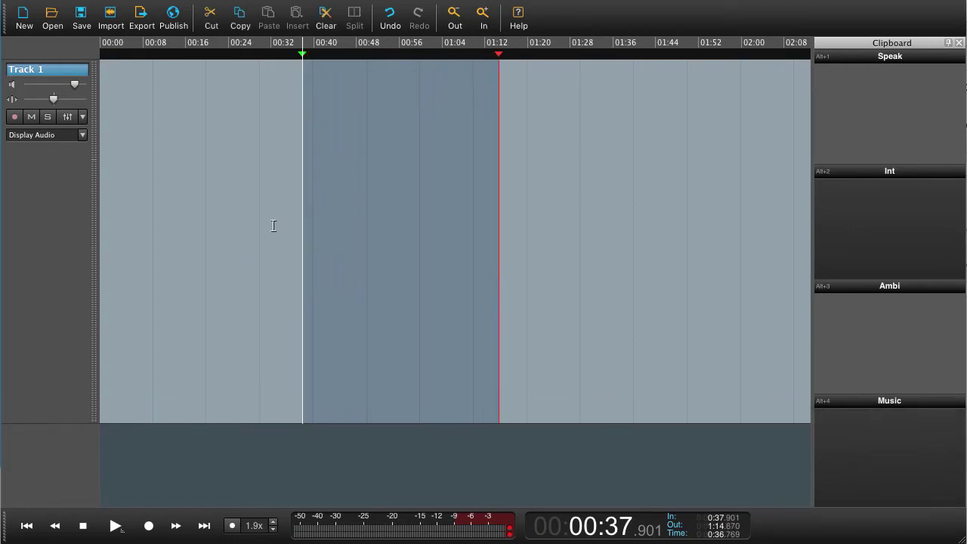
{"action": "left_click", "coordinate": [274, 226]}
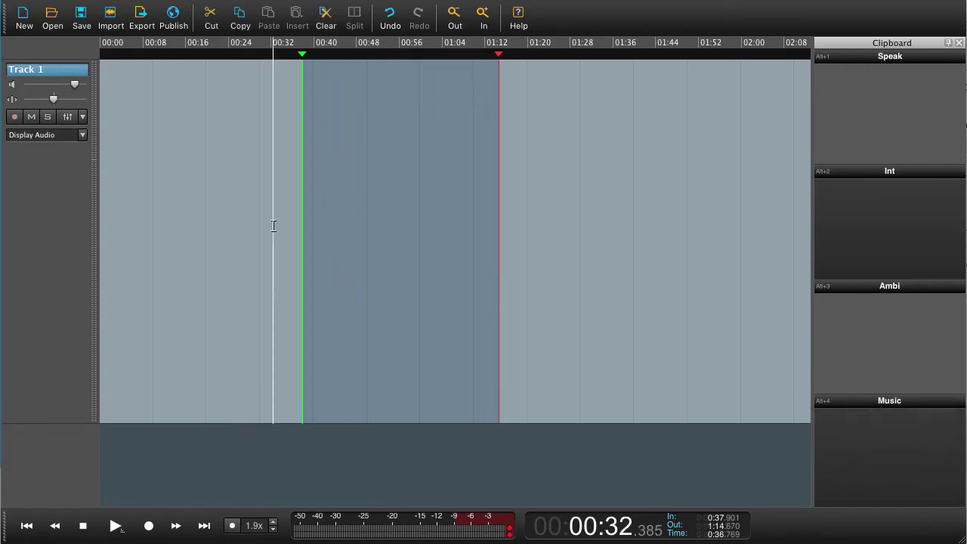
{"action": "left_click", "coordinate": [274, 226]}
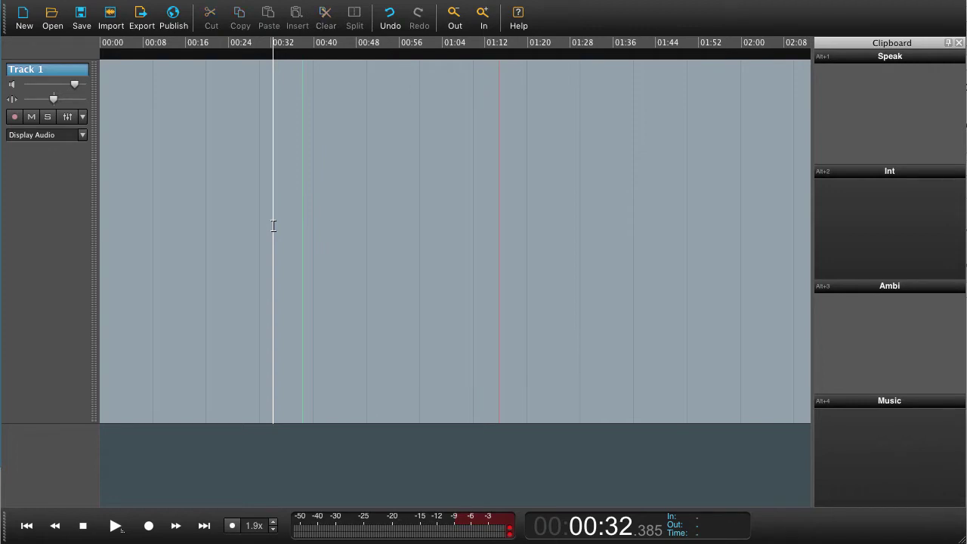
Place the cursor at about 0:26.6 and jump it to the previous selection's start and end points
{"action": "left_click", "coordinate": [242, 223]}
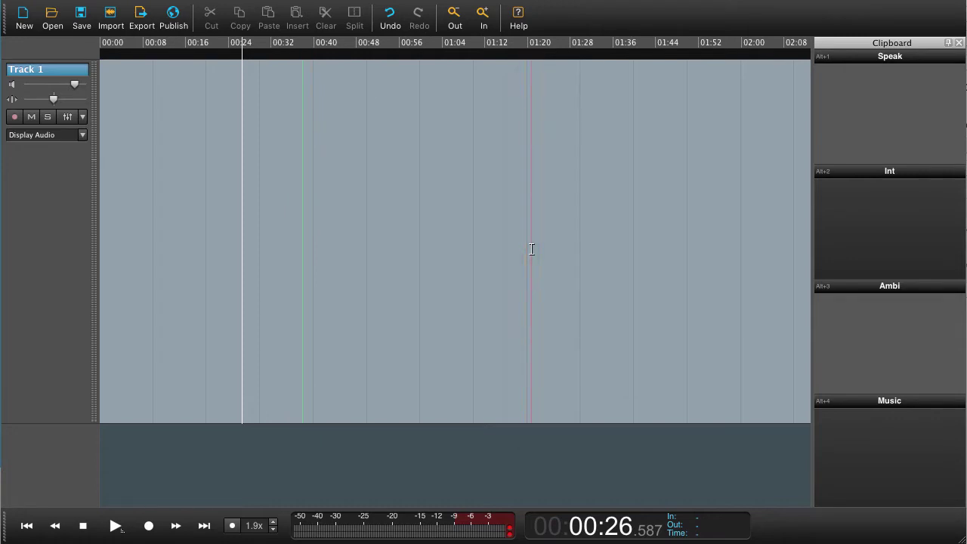
{"action": "left_click", "coordinate": [302, 210]}
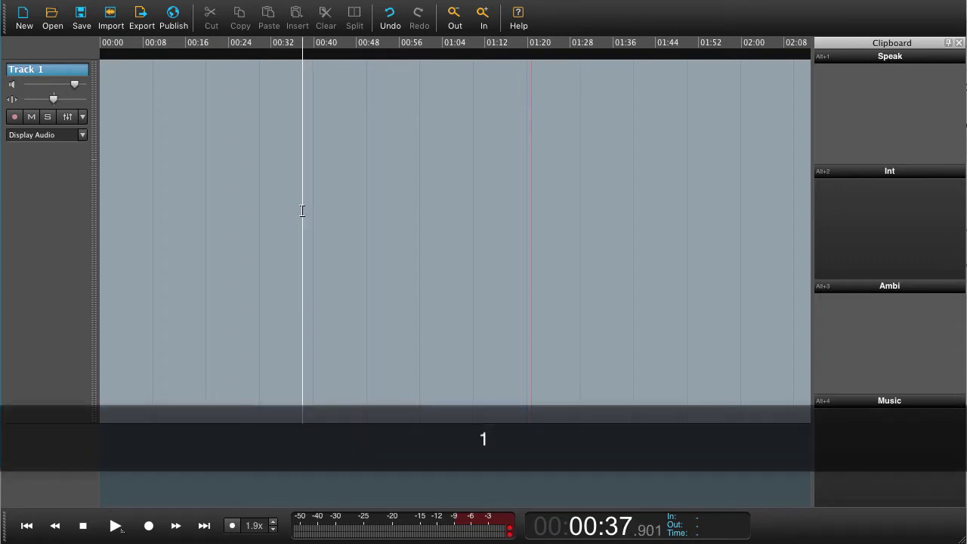
{"action": "key", "text": "2"}
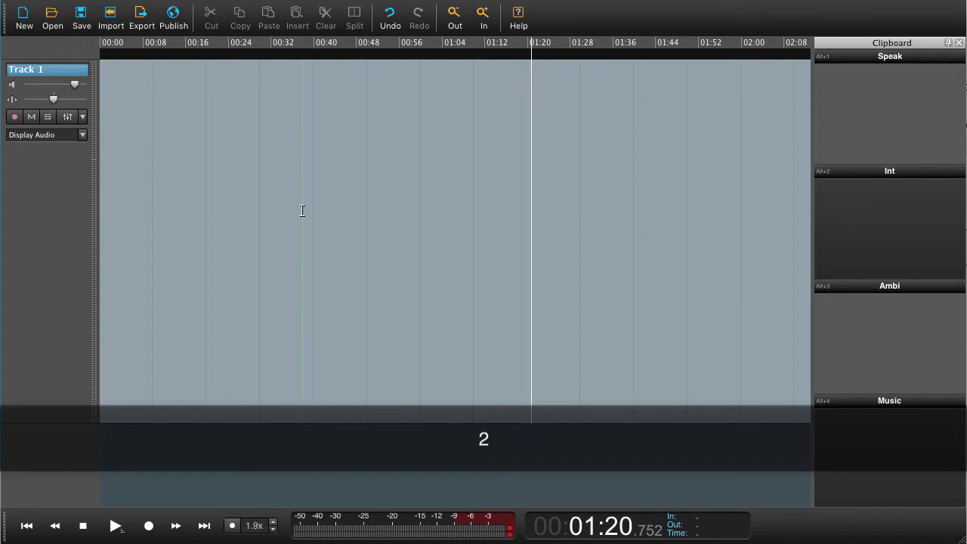
Mark a selection on Track 1 with its in point at about 0:37.9 and its out point at about 1:20.6
{"action": "left_click", "coordinate": [302, 210]}
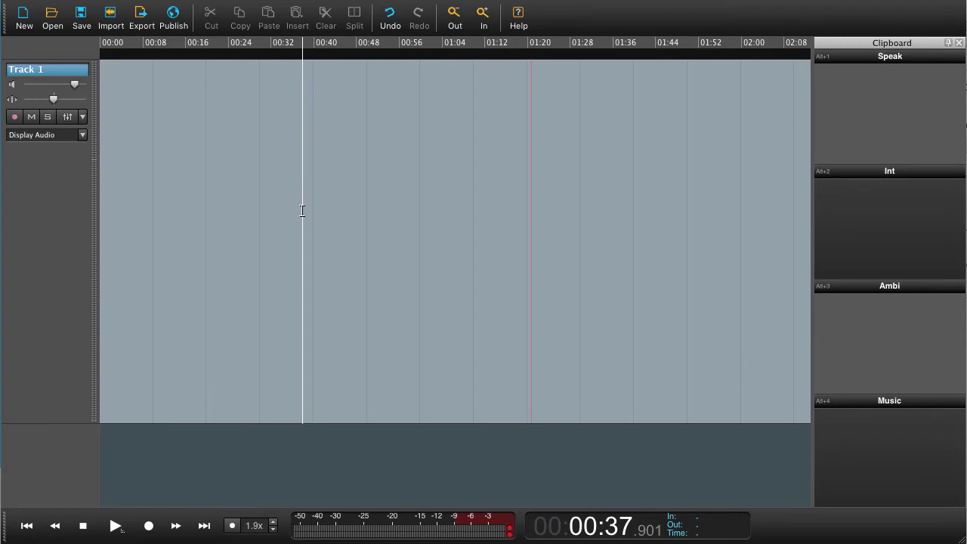
{"action": "key", "text": "i"}
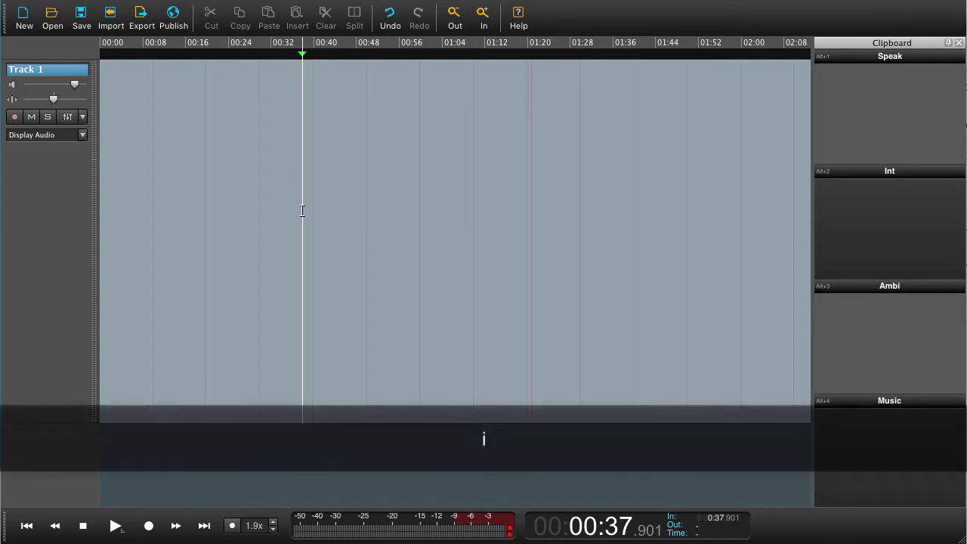
{"action": "key", "text": "super+1"}
{"action": "key", "text": "ctrl+1"}
{"action": "left_click", "coordinate": [530, 188]}
{"action": "key", "text": "o"}
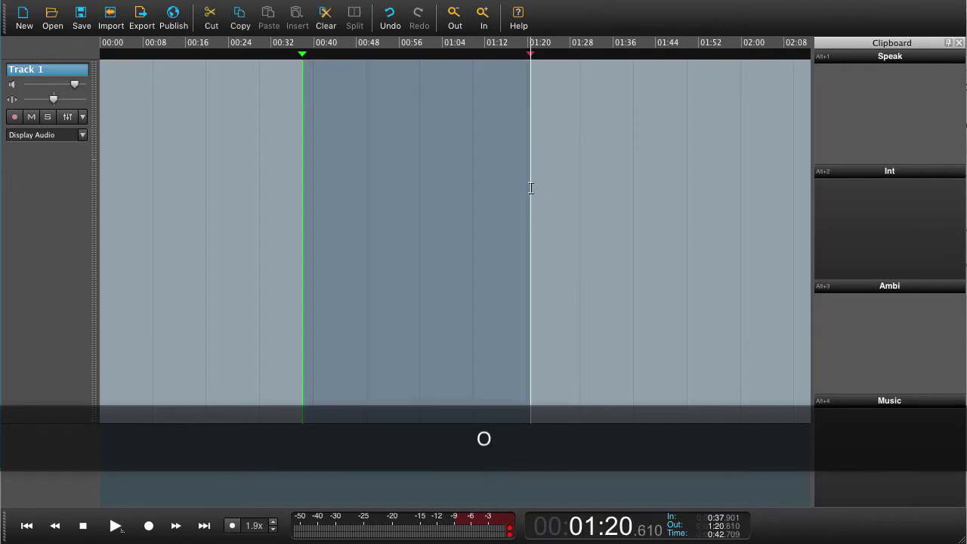
{"action": "key", "text": "super+2"}
{"action": "key", "text": "ctrl+2"}
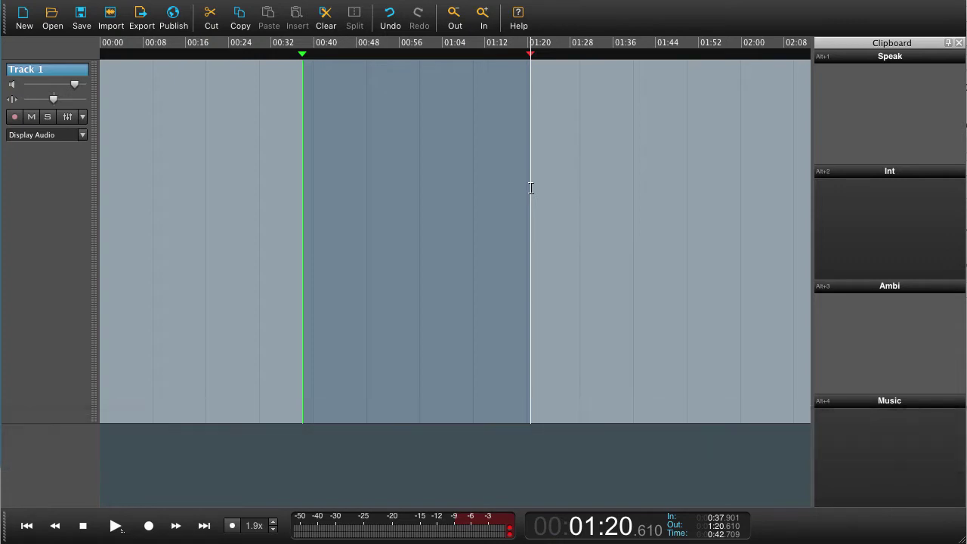
Jump the cursor from outside the selection to its start and its end, and clear the selection
{"action": "left_click", "coordinate": [582, 163]}
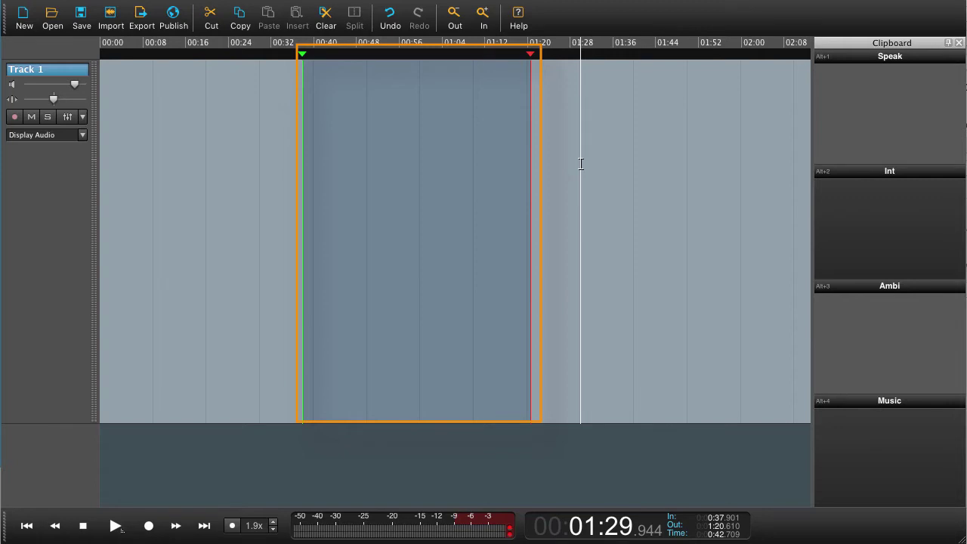
{"action": "key", "text": "Left"}
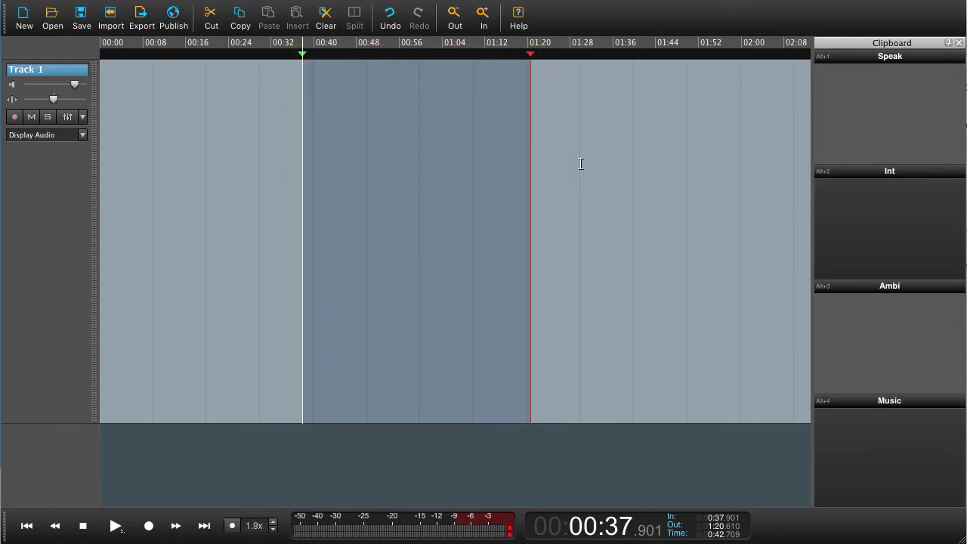
{"action": "key", "text": "Right"}
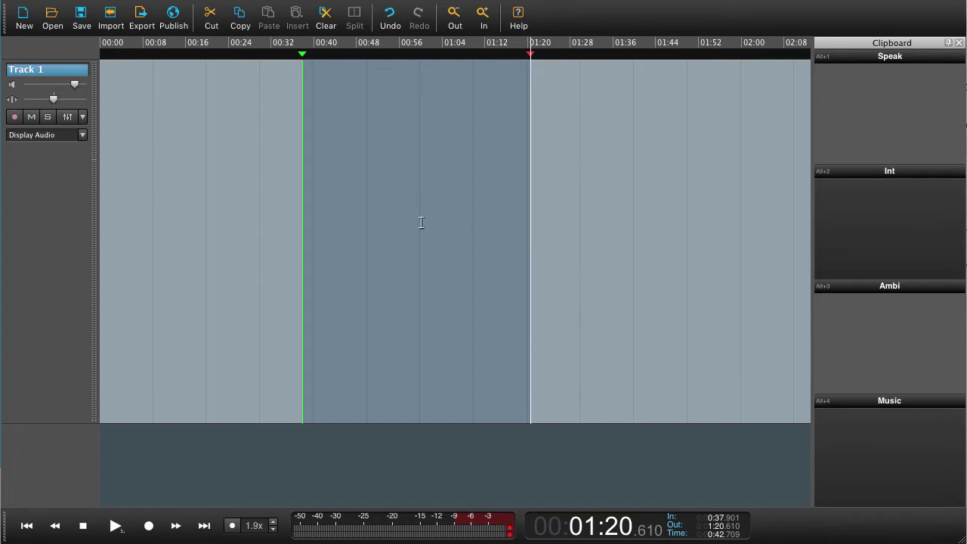
{"action": "key", "text": "Escape"}
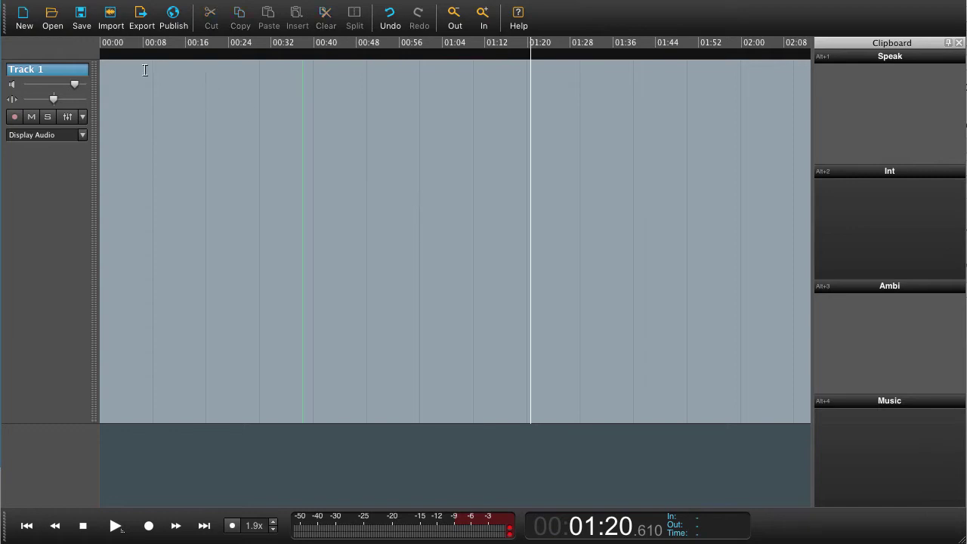
Import interview.wav onto Track 1 and move the clip earlier so it starts at about 0:14
{"action": "left_click", "coordinate": [110, 20]}
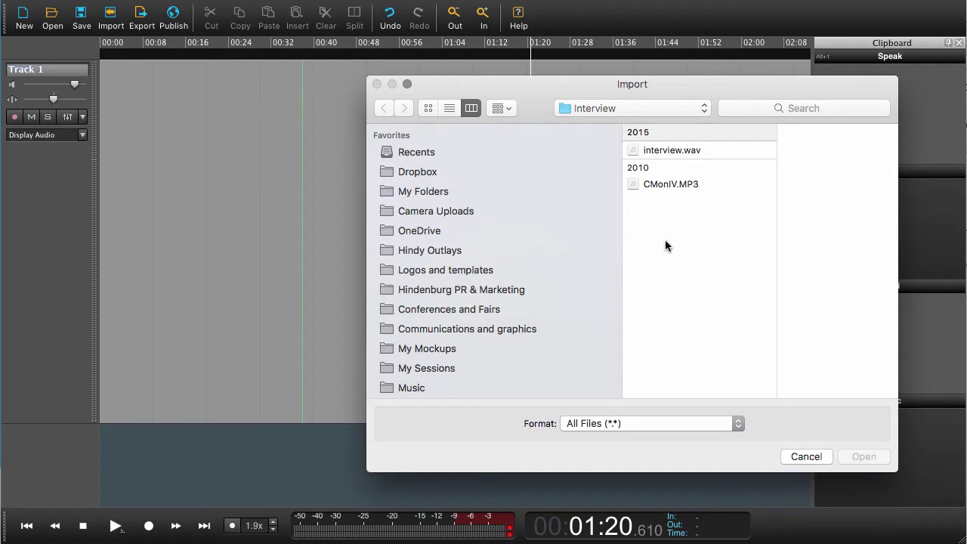
{"action": "left_click", "coordinate": [694, 152]}
{"action": "left_click", "coordinate": [863, 456]}
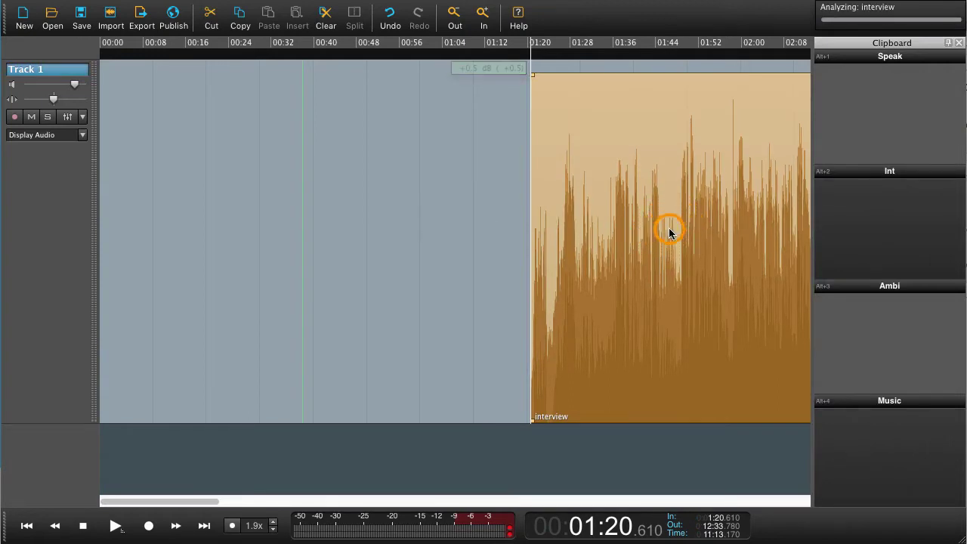
{"action": "left_click_drag", "start_coordinate": [669, 226], "coordinate": [309, 218]}
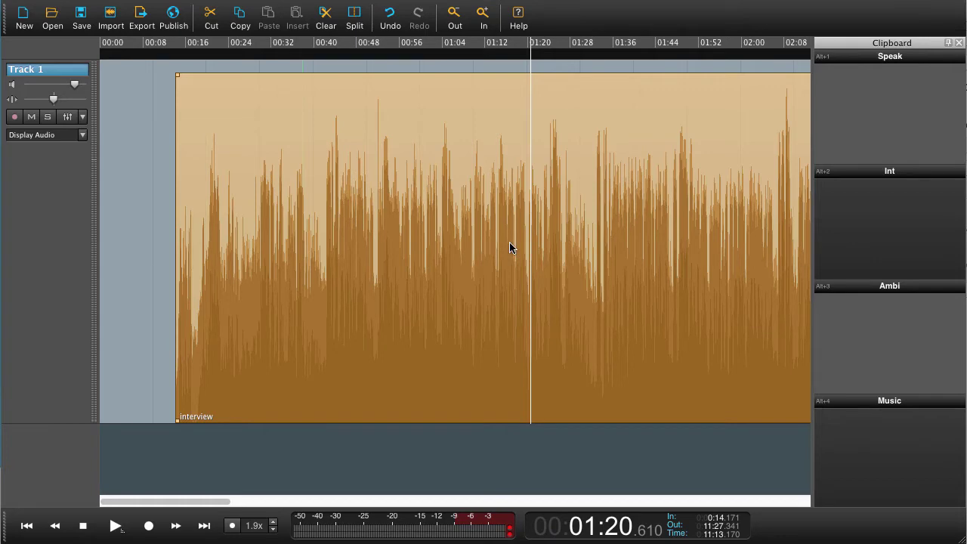
{"action": "scroll", "coordinate": [509, 246], "scroll_direction": "down", "scroll_amount": 5}
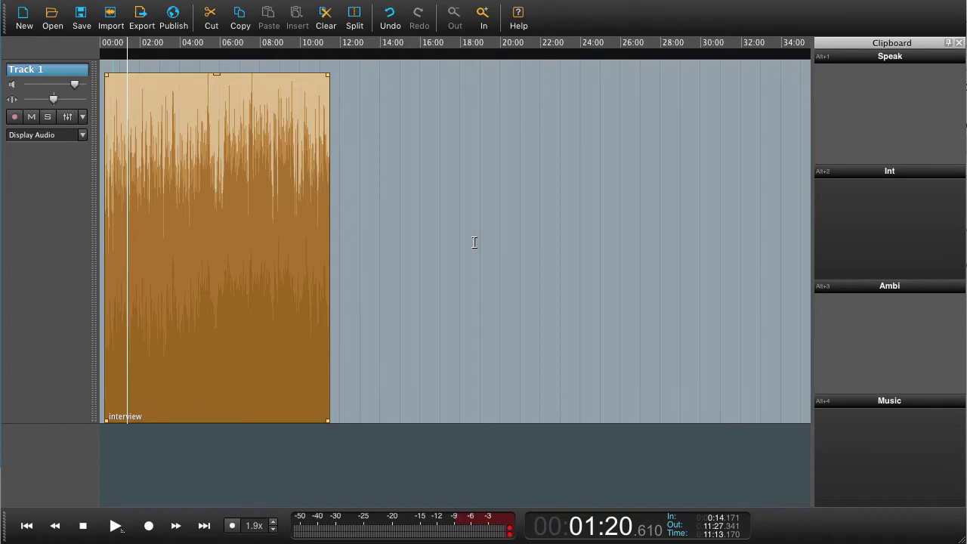
Switch to Finder and add the first Concertino MP3 from the Mp3 folder to Track 1, after the interview clip
{"action": "key", "text": "super+Tab"}
{"action": "key", "text": "super+Tab"}
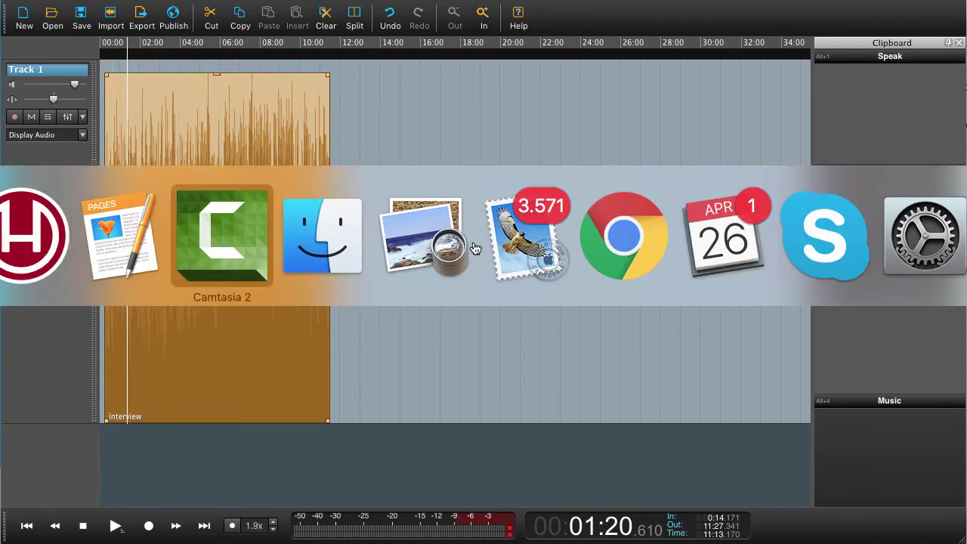
{"action": "left_click", "coordinate": [745, 112]}
{"action": "left_click_drag", "start_coordinate": [745, 112], "coordinate": [517, 165]}
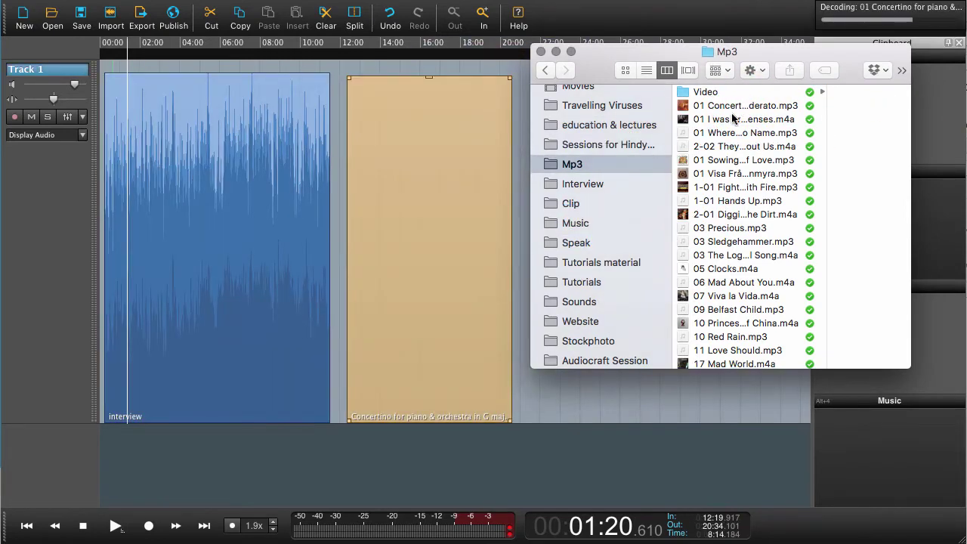
{"action": "left_click", "coordinate": [451, 189]}
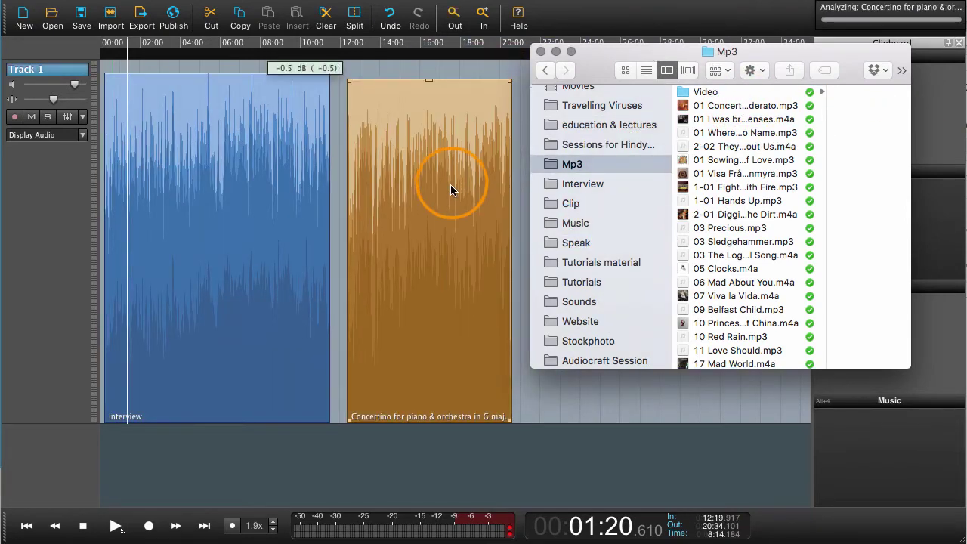
Add the "I was brought to my s..." track and 1-01 Hands Up.mp3 from Finder after the Concertino clip, and select the Concertino clip
{"action": "scroll", "coordinate": [451, 183], "scroll_direction": "right", "scroll_amount": 3}
{"action": "scroll", "coordinate": [451, 183], "scroll_direction": "right", "scroll_amount": 3}
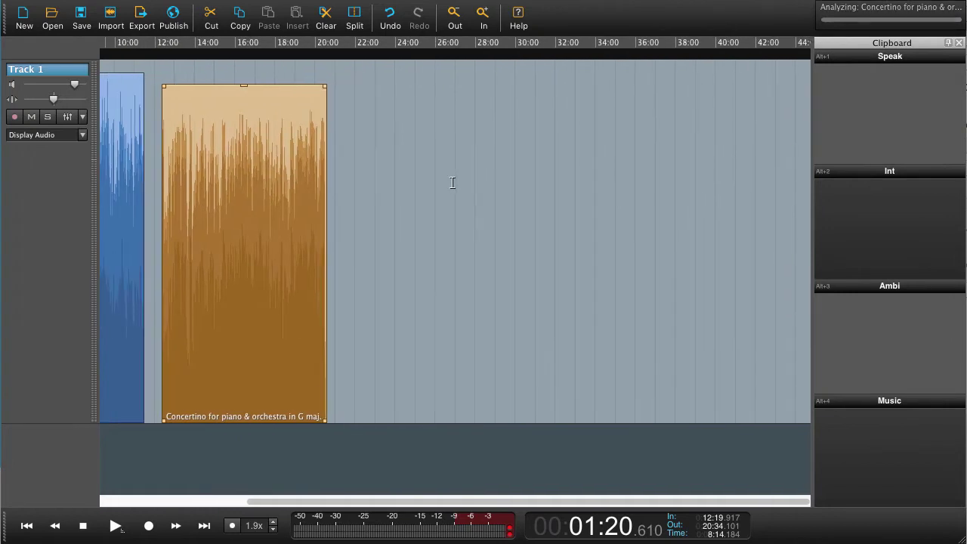
{"action": "key", "text": "super+Tab"}
{"action": "left_click_drag", "start_coordinate": [707, 119], "coordinate": [334, 235]}
{"action": "left_click_drag", "start_coordinate": [725, 200], "coordinate": [453, 201]}
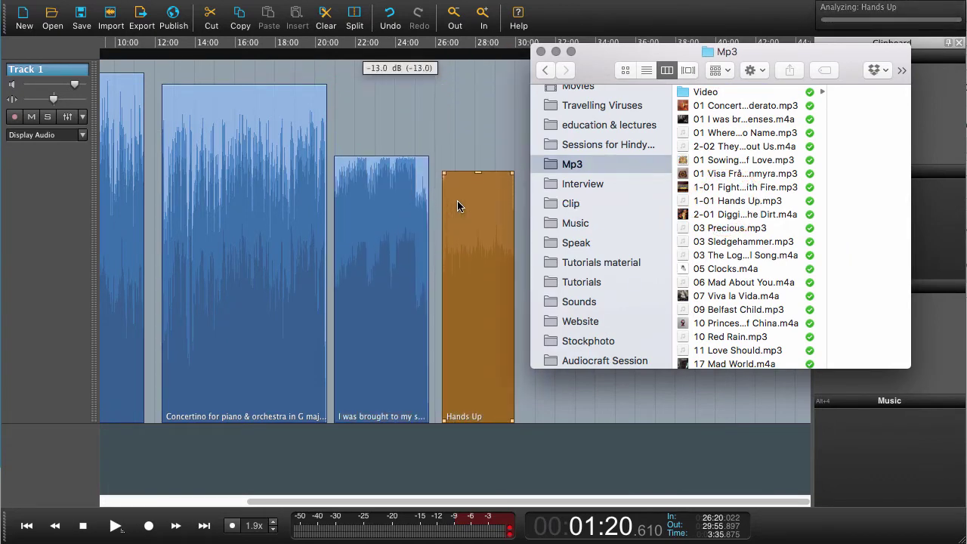
{"action": "left_click", "coordinate": [248, 83]}
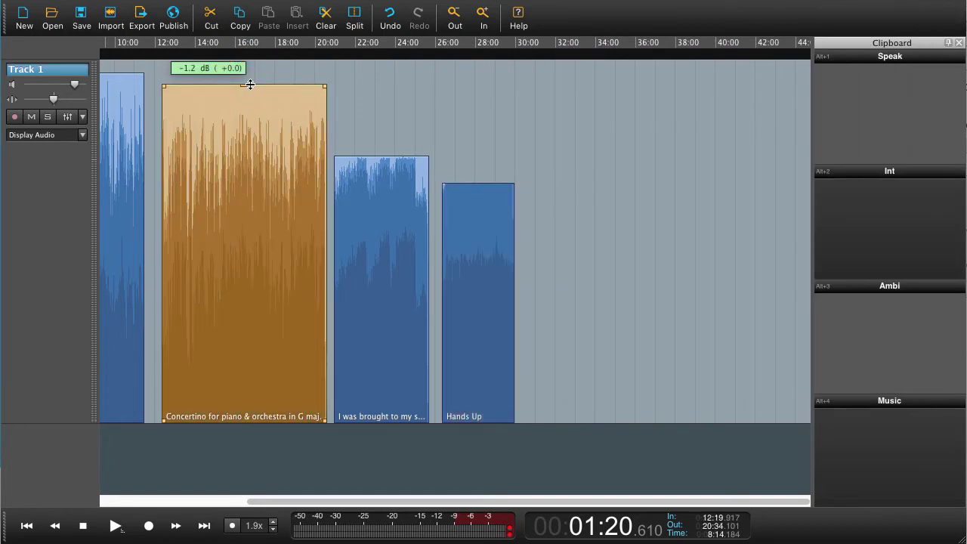
Check the gain of the Concertino clip and the "I was brought to my s..." clip at their upper-edge volume handles without changing it
{"action": "mouse_move", "coordinate": [250, 84]}
{"action": "left_mouse_down"}
{"action": "mouse_move", "coordinate": [250, 71]}
{"action": "mouse_move", "coordinate": [251, 83]}
{"action": "left_mouse_up"}
{"action": "left_click", "coordinate": [398, 175]}
{"action": "mouse_move", "coordinate": [384, 156]}
{"action": "left_mouse_down"}
{"action": "mouse_move", "coordinate": [387, 144]}
{"action": "mouse_move", "coordinate": [384, 156]}
{"action": "left_mouse_up"}
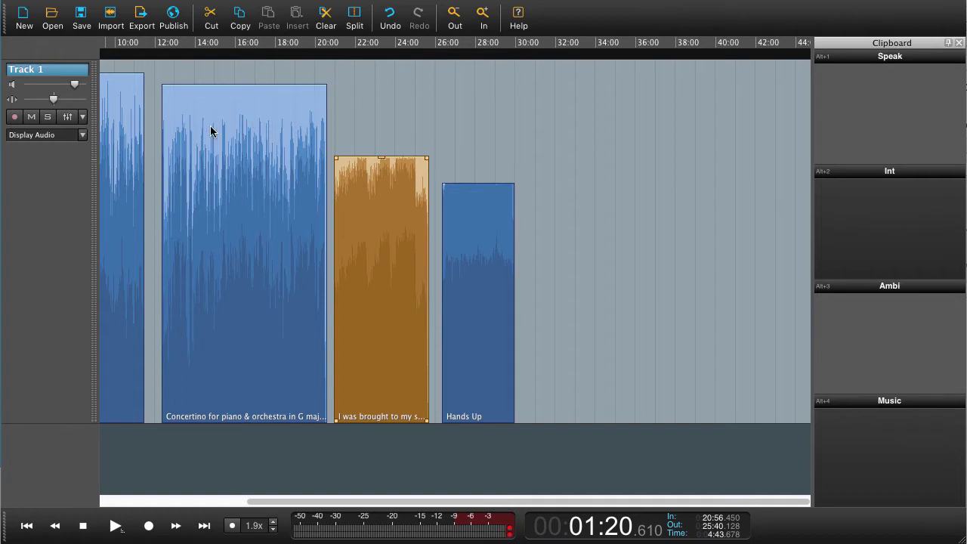
{"action": "left_click", "coordinate": [265, 129]}
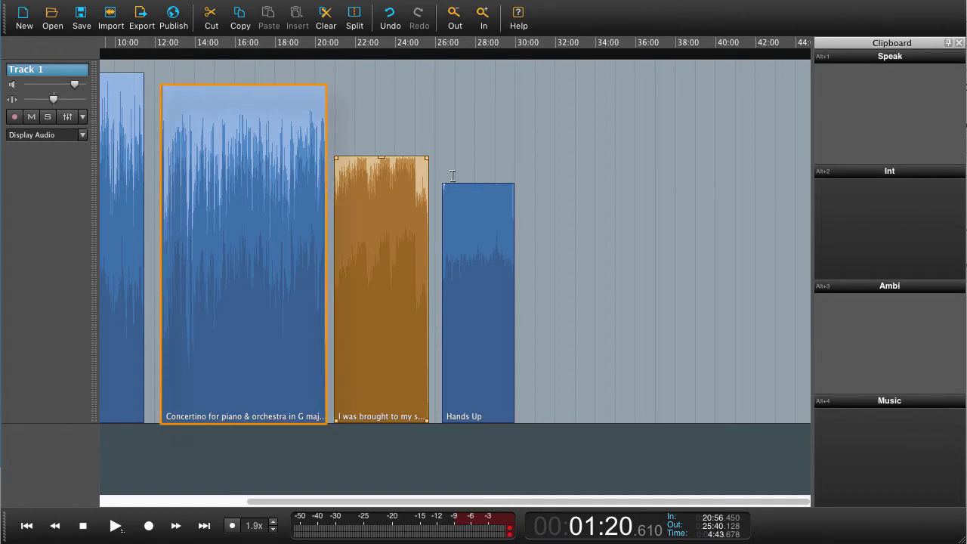
{"action": "left_click", "coordinate": [480, 234], "text": "shift"}
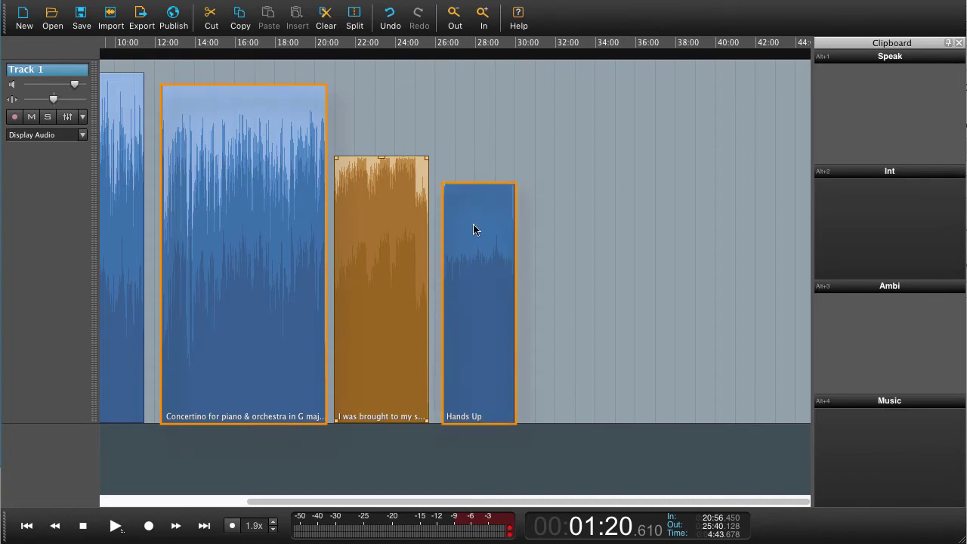
{"action": "left_click", "coordinate": [473, 223]}
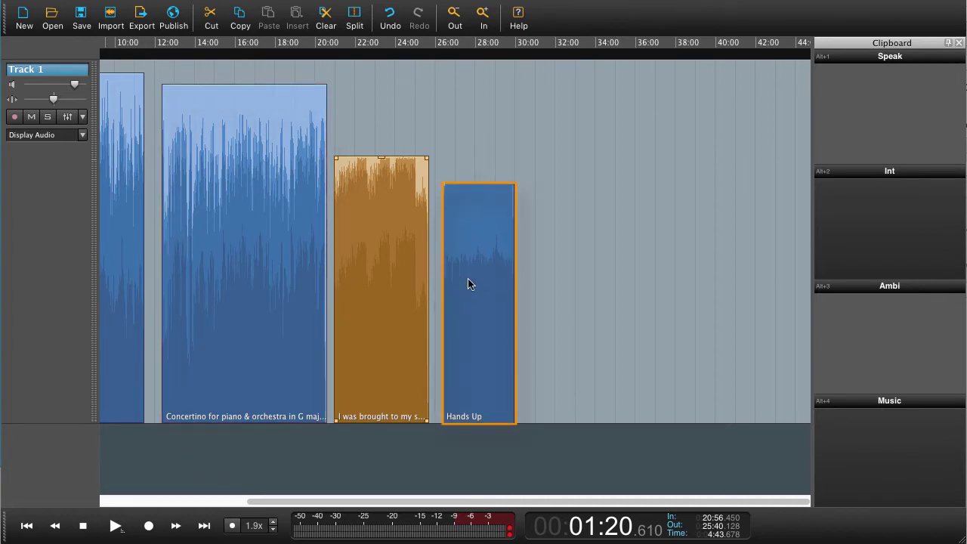
{"action": "left_click", "coordinate": [485, 256]}
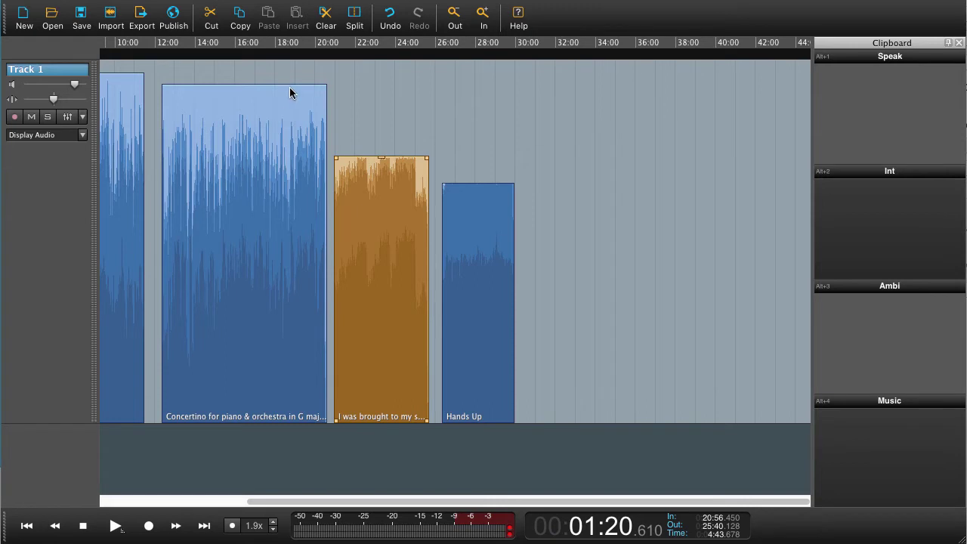
Play from about 14:22 above the Concertino clip, jump playback to about 22:11 and 27:24 above the next two clips, and stop
{"action": "left_click", "coordinate": [207, 78]}
{"action": "left_click", "coordinate": [202, 79]}
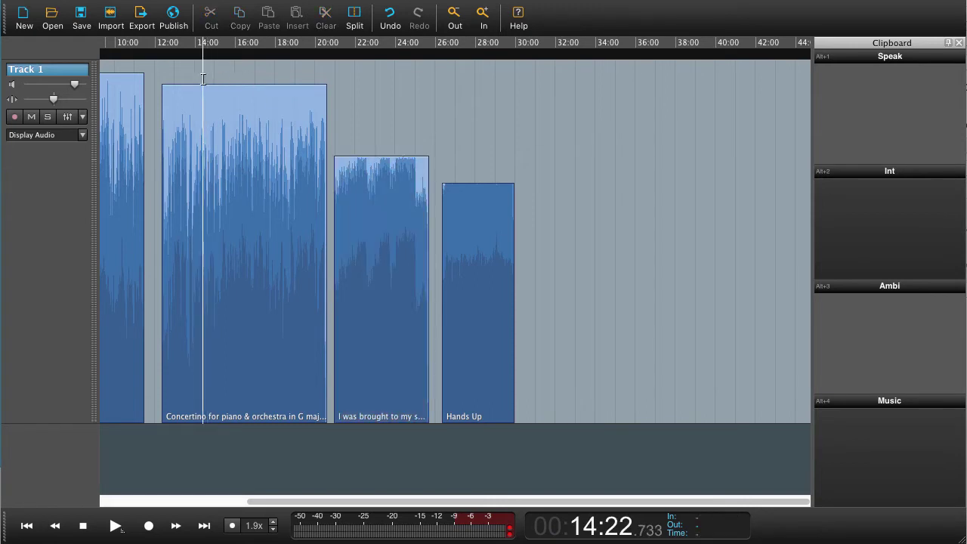
{"action": "key", "text": "space"}
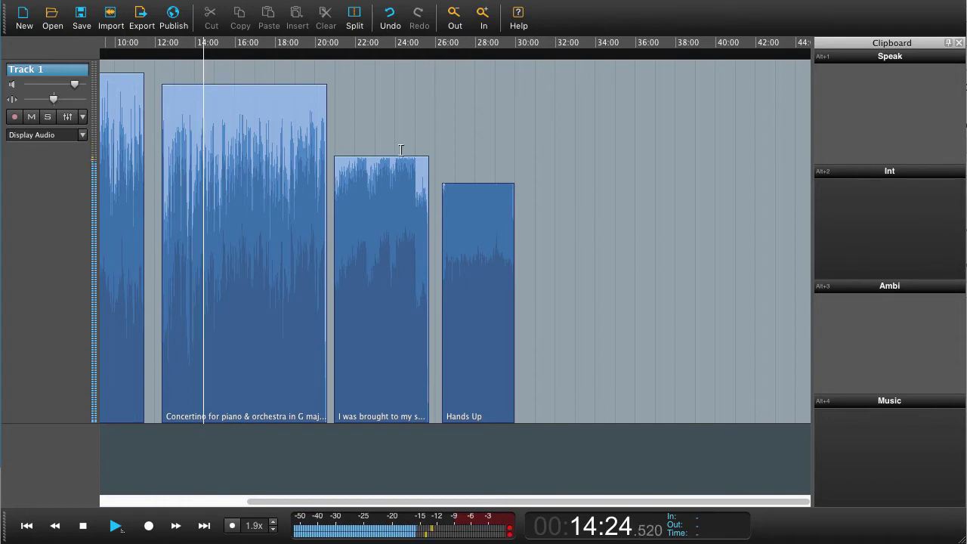
{"action": "left_click", "coordinate": [360, 130]}
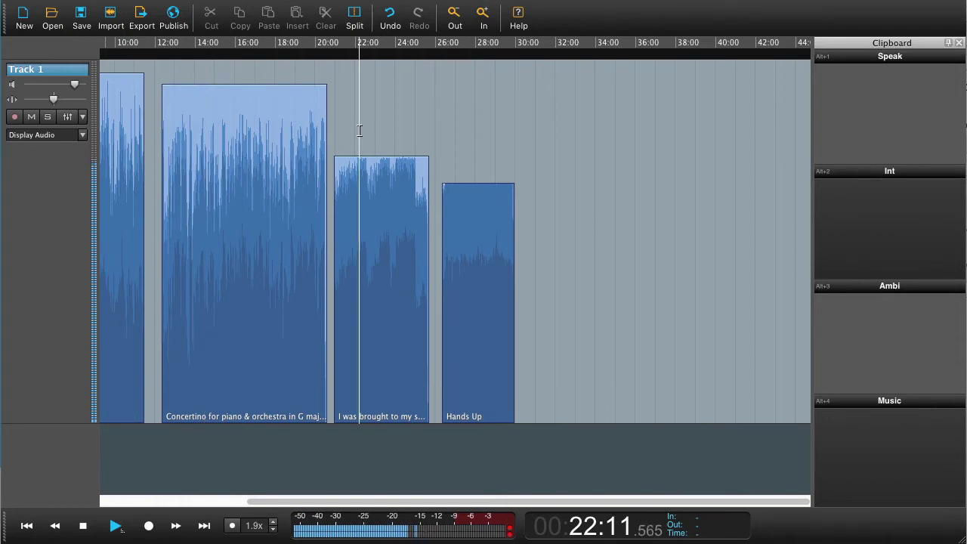
{"action": "left_click", "coordinate": [463, 155]}
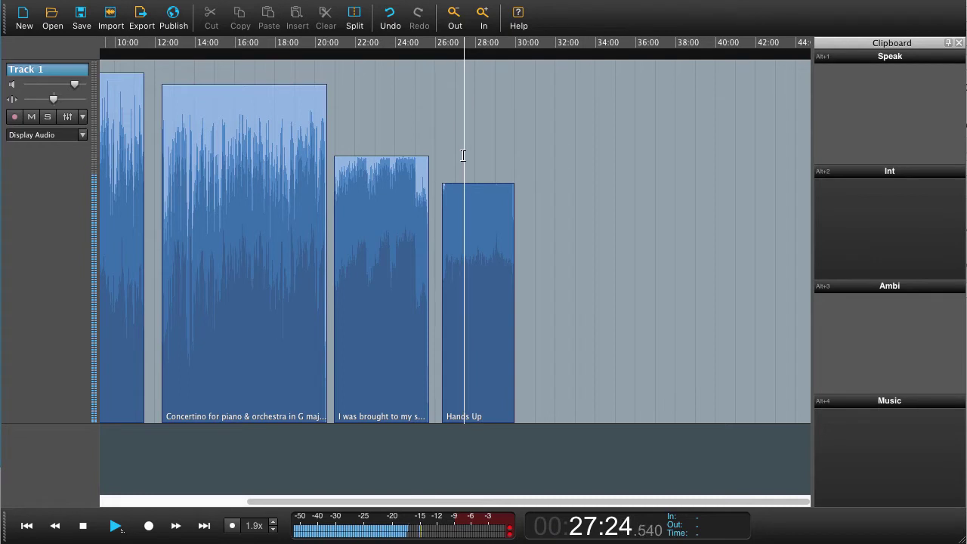
{"action": "key", "text": "space"}
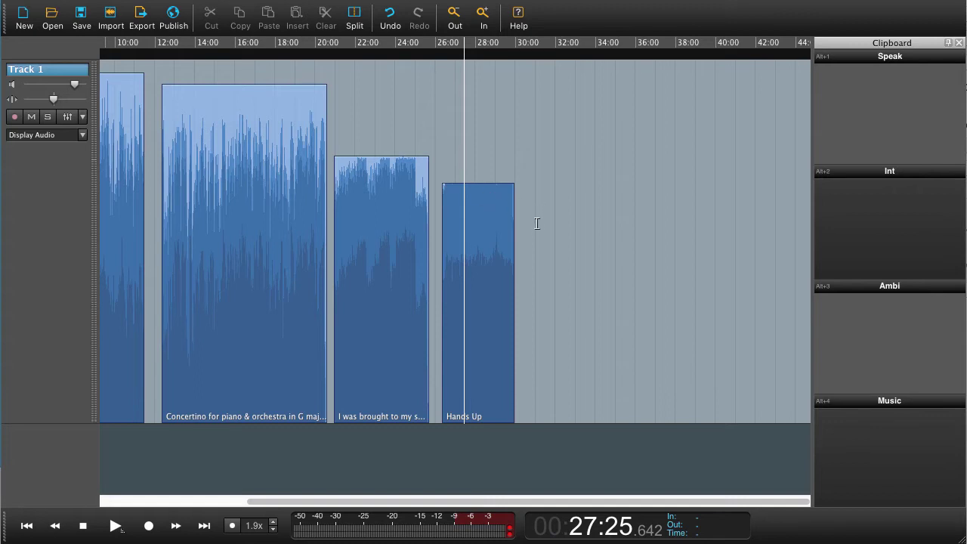
Select the Concertino, "I was brought to my s..." and Hands Up clips together and clear them from Track 1
{"action": "left_click_drag", "start_coordinate": [547, 253], "coordinate": [154, 99]}
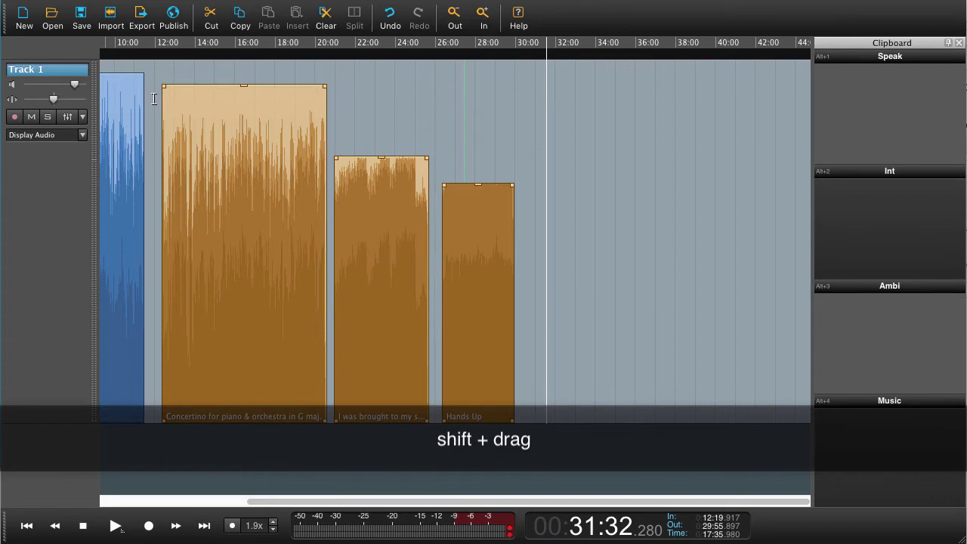
{"action": "left_click_drag", "start_coordinate": [153, 104], "coordinate": [540, 292]}
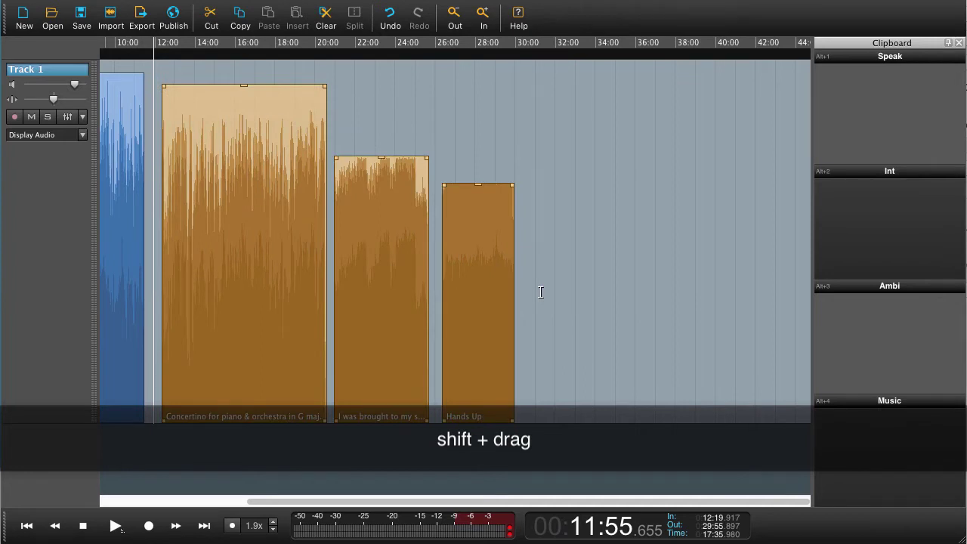
{"action": "left_click", "coordinate": [326, 23]}
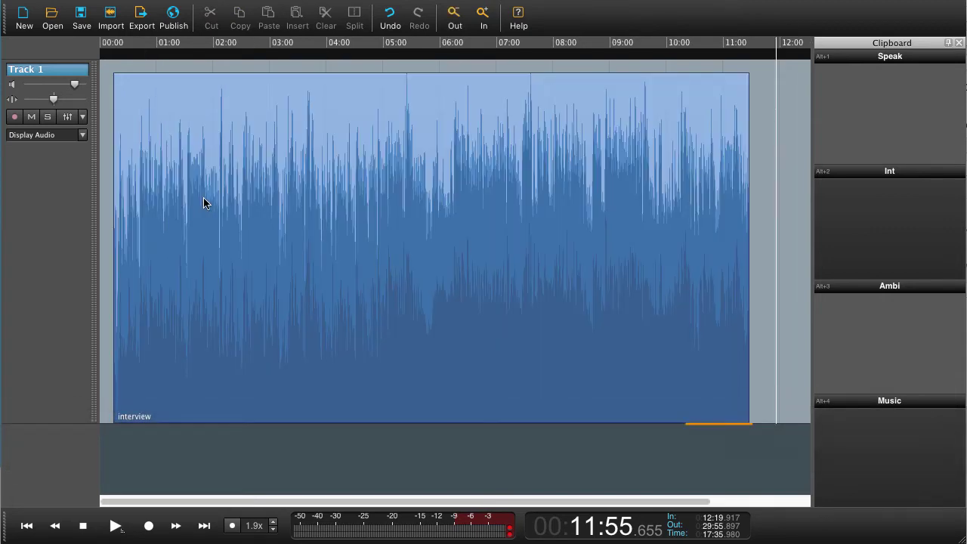
Select and deselect the interview clip by its upper half, reselect it, and shift it slightly later to start at about 0:14.5
{"action": "left_click", "coordinate": [204, 198]}
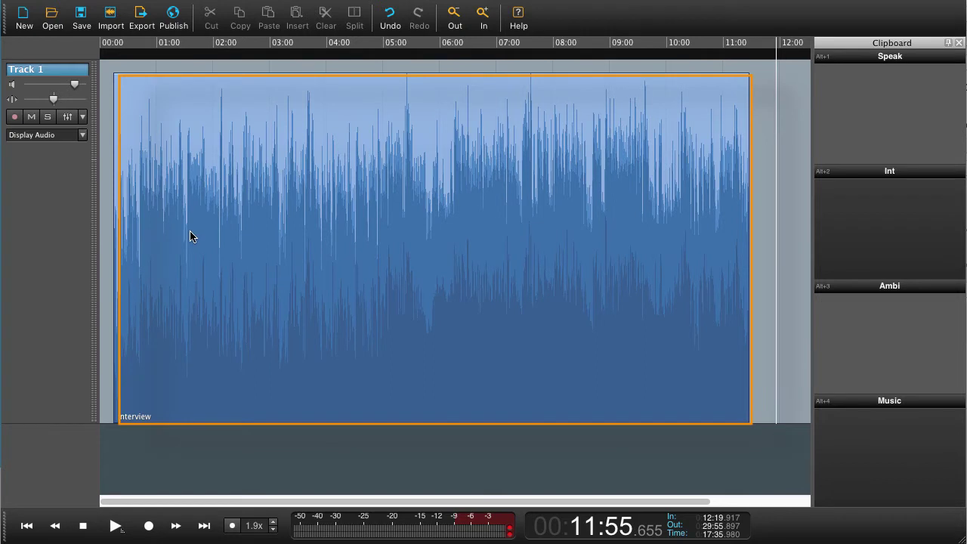
{"action": "key", "text": "Escape"}
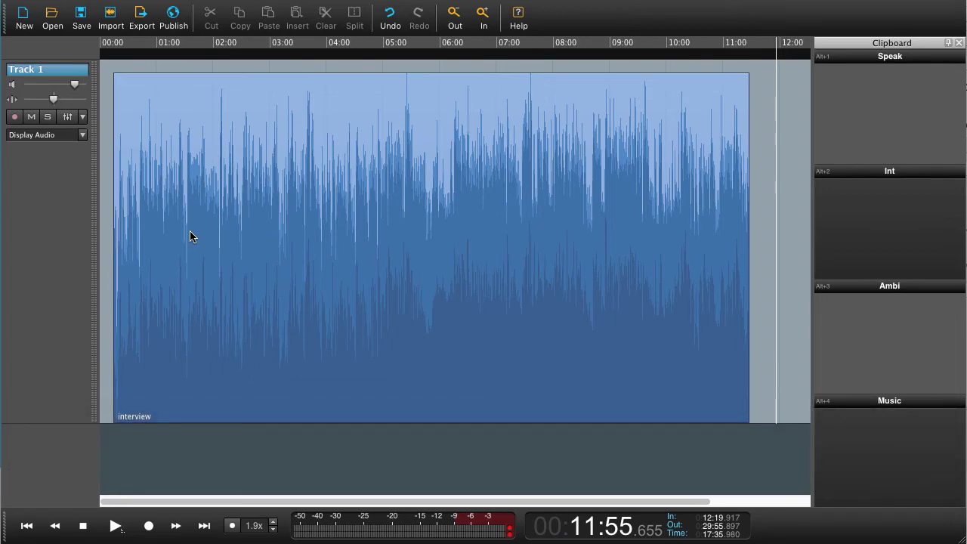
{"action": "left_click", "coordinate": [209, 144]}
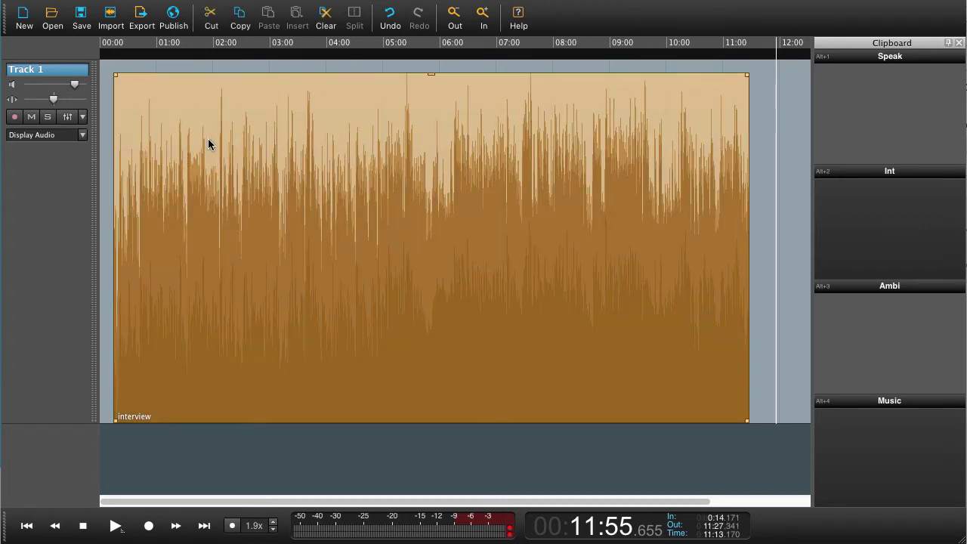
{"action": "key", "text": "Escape"}
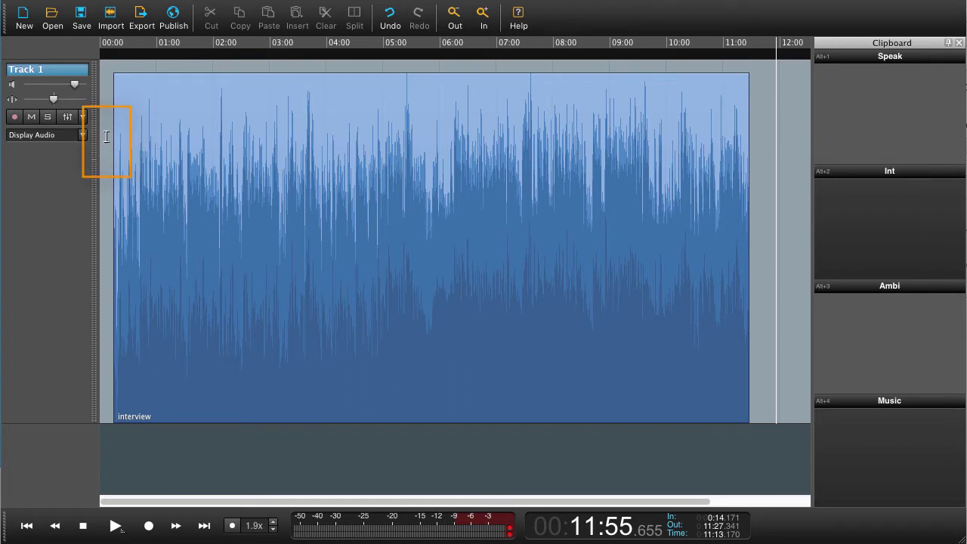
{"action": "left_click", "coordinate": [244, 142]}
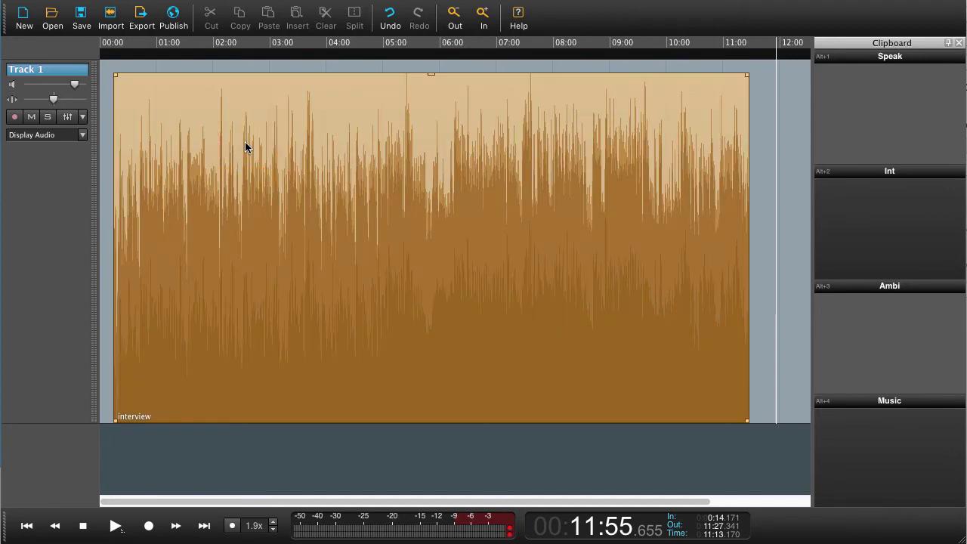
{"action": "left_click", "coordinate": [245, 141]}
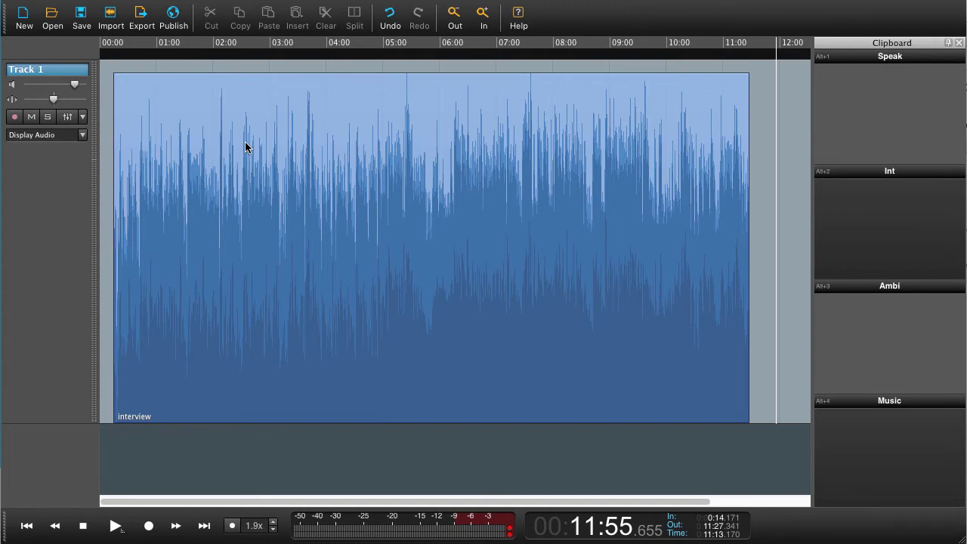
{"action": "left_click", "coordinate": [245, 141]}
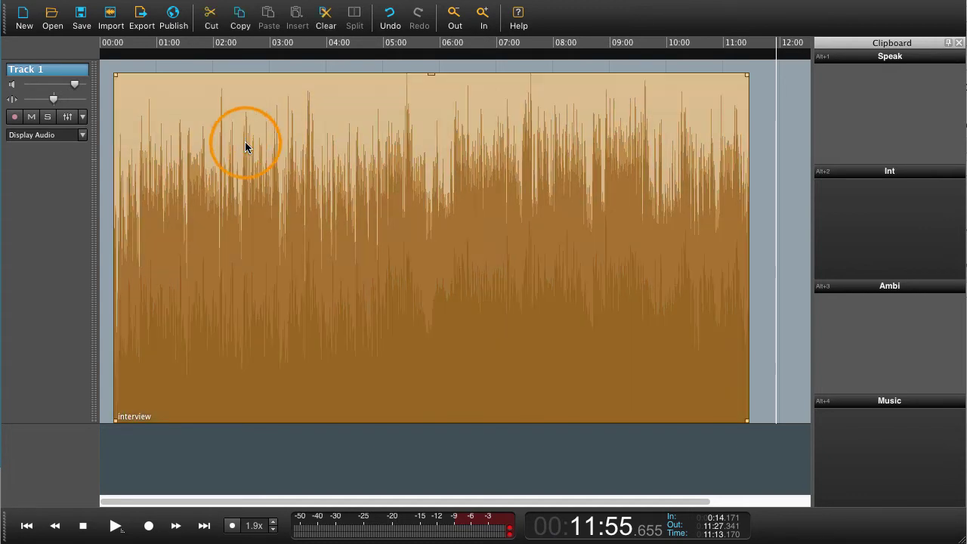
{"action": "mouse_move", "coordinate": [244, 141]}
{"action": "left_mouse_down"}
{"action": "mouse_move", "coordinate": [275, 144]}
{"action": "mouse_move", "coordinate": [237, 147]}
{"action": "mouse_move", "coordinate": [259, 149]}
{"action": "mouse_move", "coordinate": [245, 149]}
{"action": "left_mouse_up"}
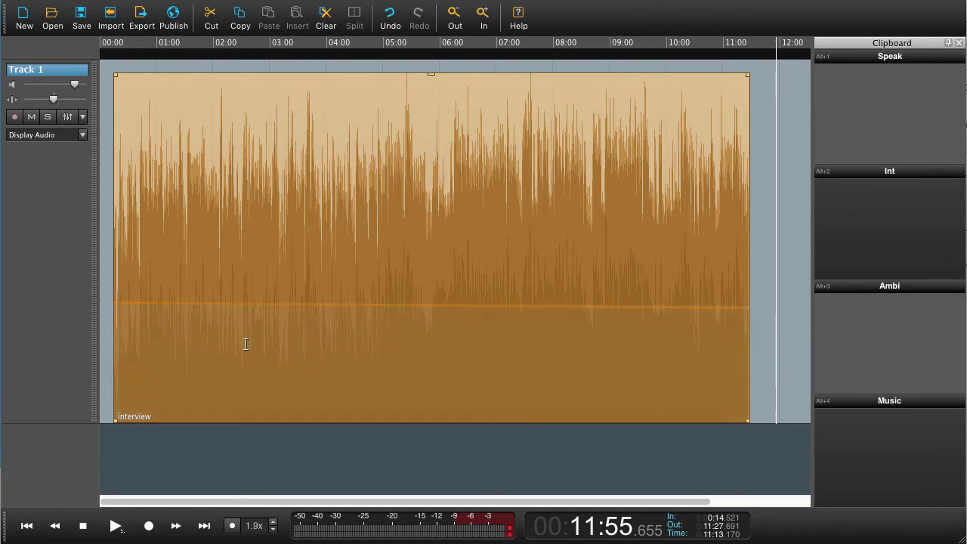
Mark a region from about 2:32.8 to 3:50.4 in the interview clip, clear its audio, and undo the clearing
{"action": "left_click", "coordinate": [245, 343]}
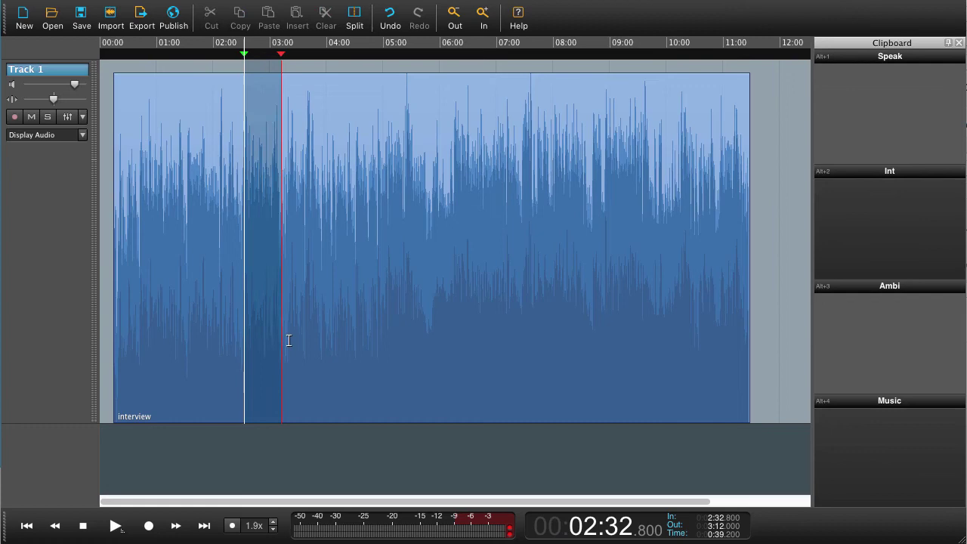
{"action": "left_click_drag", "start_coordinate": [289, 340], "coordinate": [316, 345]}
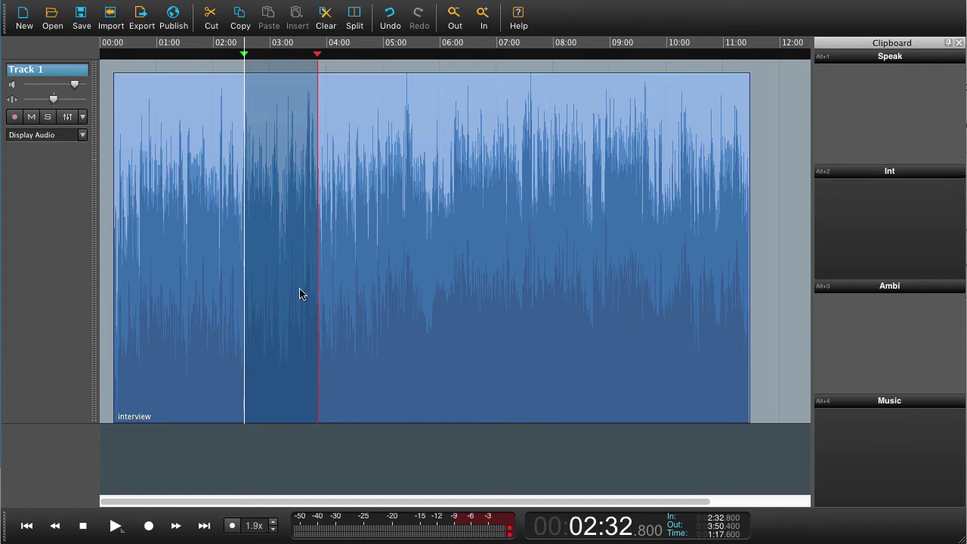
{"action": "left_click", "coordinate": [327, 23]}
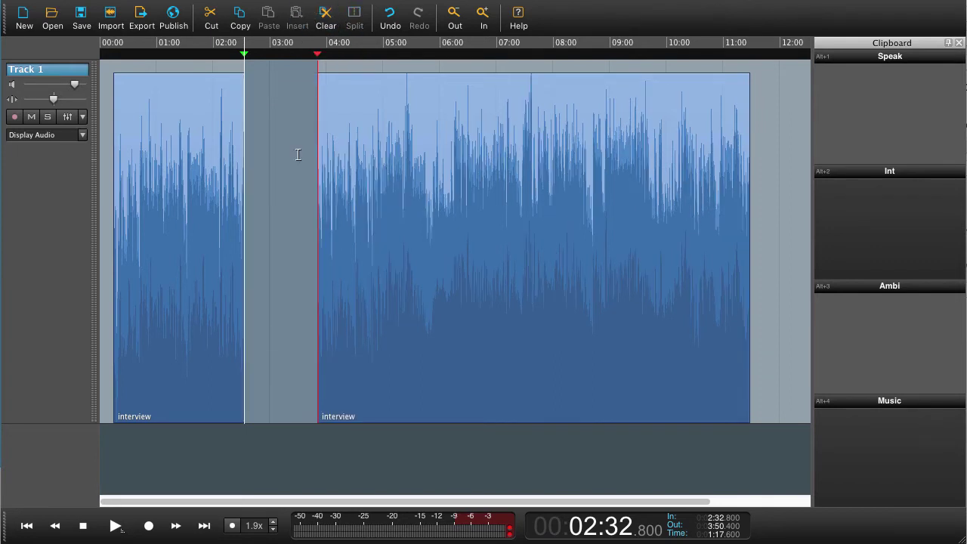
{"action": "left_click", "coordinate": [390, 18]}
Cut the marked region out of the interview clip, select the part following the cut, and undo the cut
{"action": "left_click", "coordinate": [211, 20]}
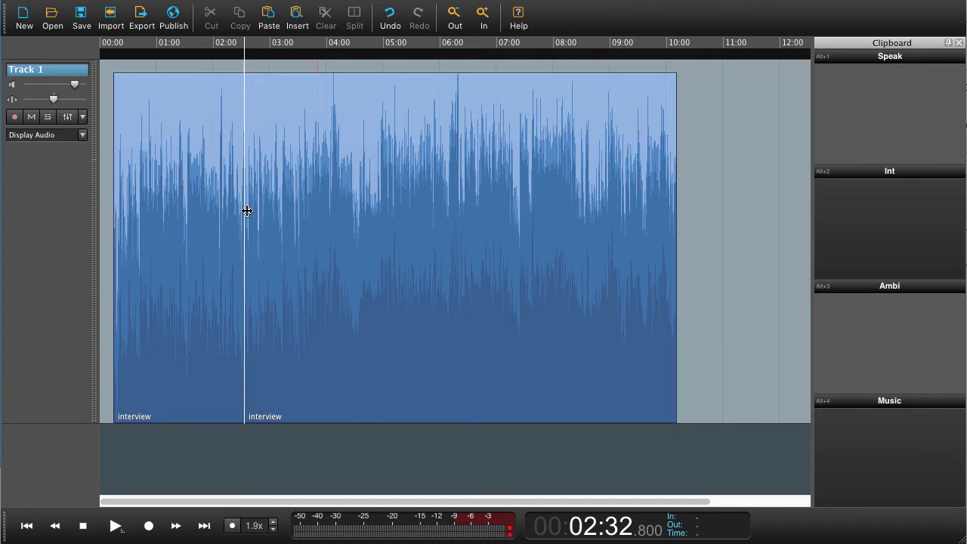
{"action": "left_click", "coordinate": [373, 196]}
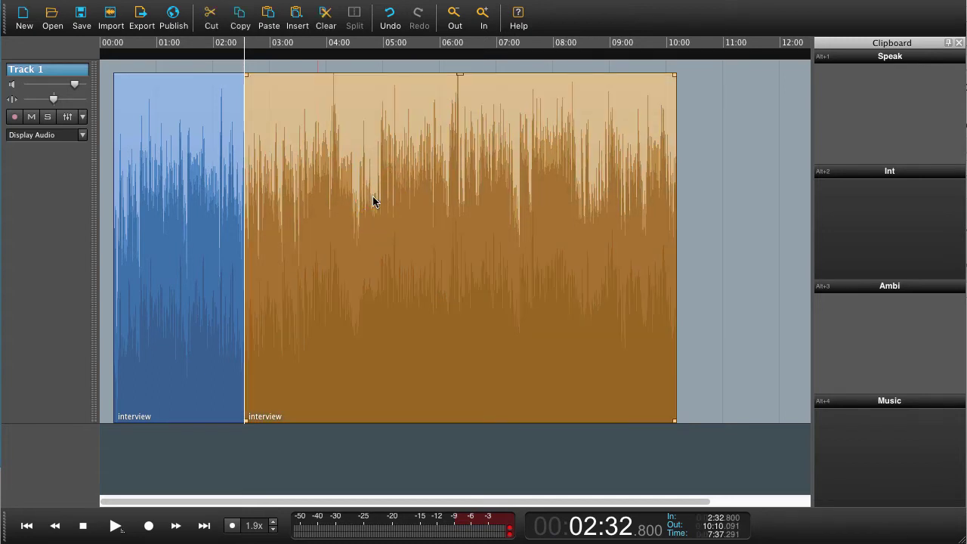
{"action": "mouse_move", "coordinate": [373, 196]}
{"action": "left_mouse_down"}
{"action": "mouse_move", "coordinate": [404, 199]}
{"action": "mouse_move", "coordinate": [369, 203]}
{"action": "left_mouse_up"}
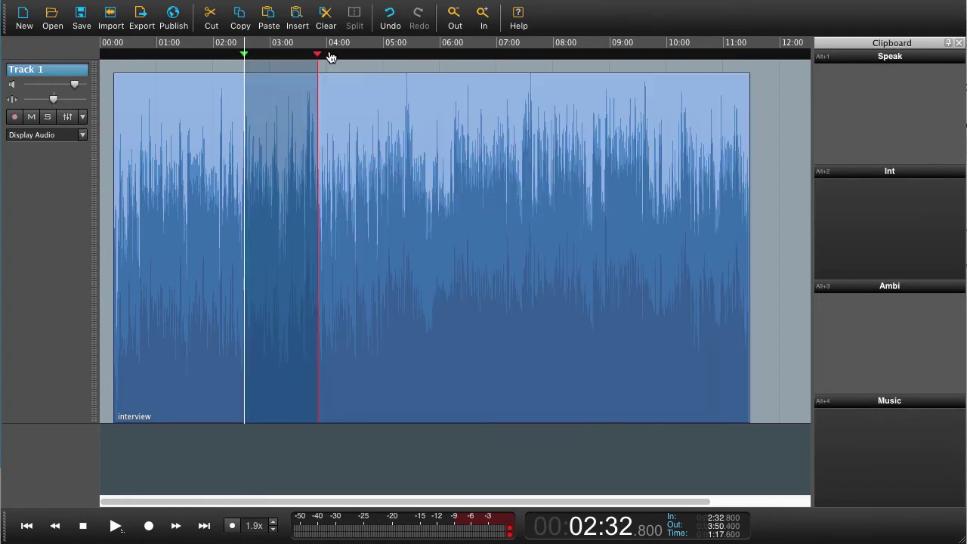
Clear the marked region again, select the remaining second part of the interview, and undo back to the original uncut, unmoved clip
{"action": "left_click", "coordinate": [326, 19]}
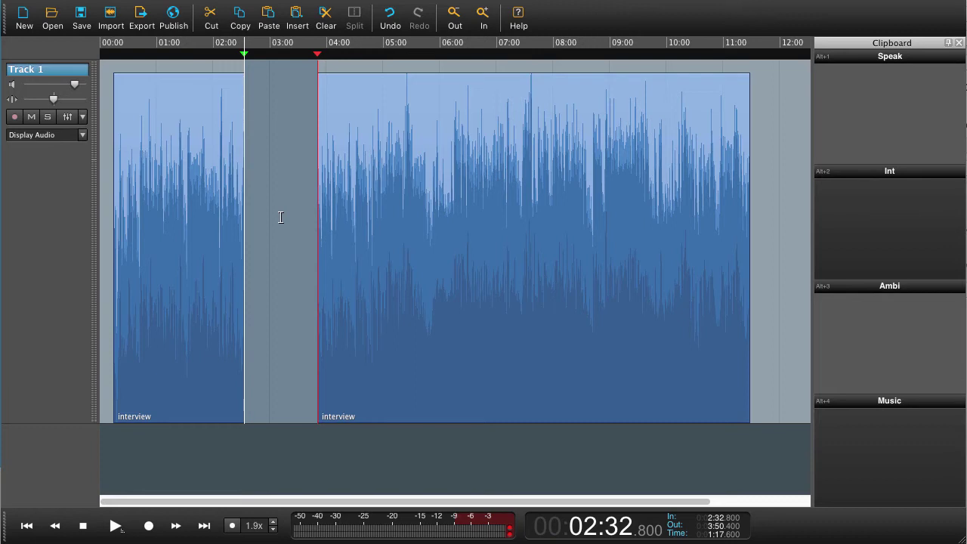
{"action": "left_click", "coordinate": [417, 216]}
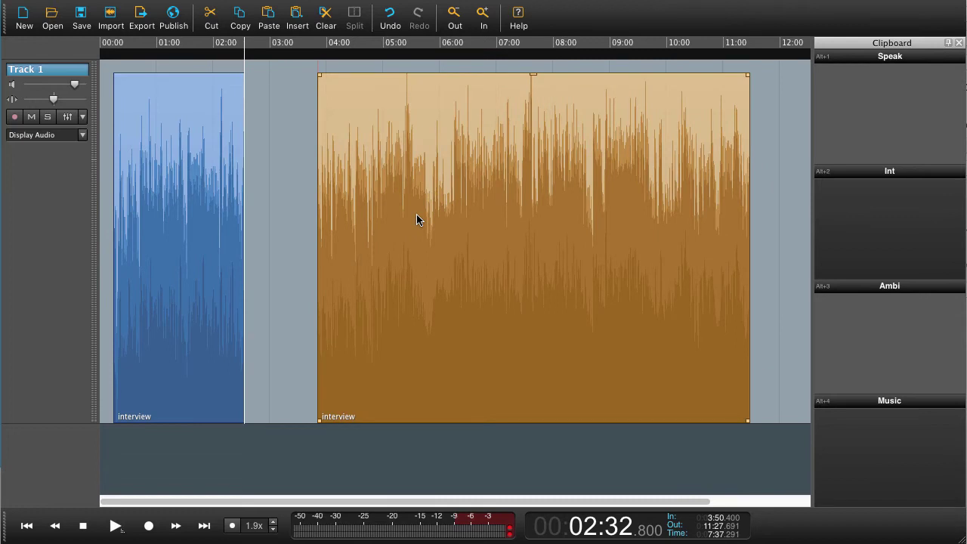
{"action": "key", "text": "ctrl+z"}
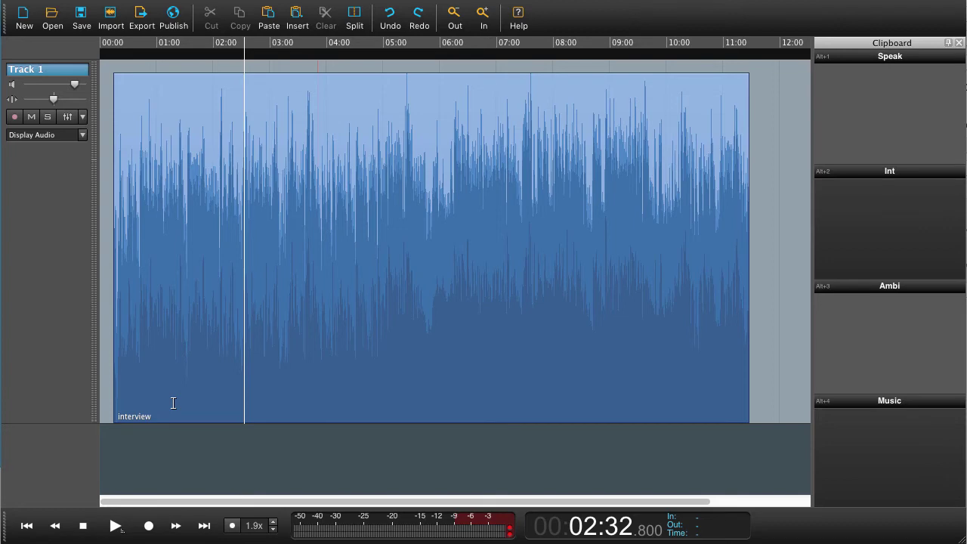
Place the cursor at several points in the lower half of the interview clip, including about 1:06 and 1:29, ending at about 1:58
{"action": "left_click", "coordinate": [162, 399]}
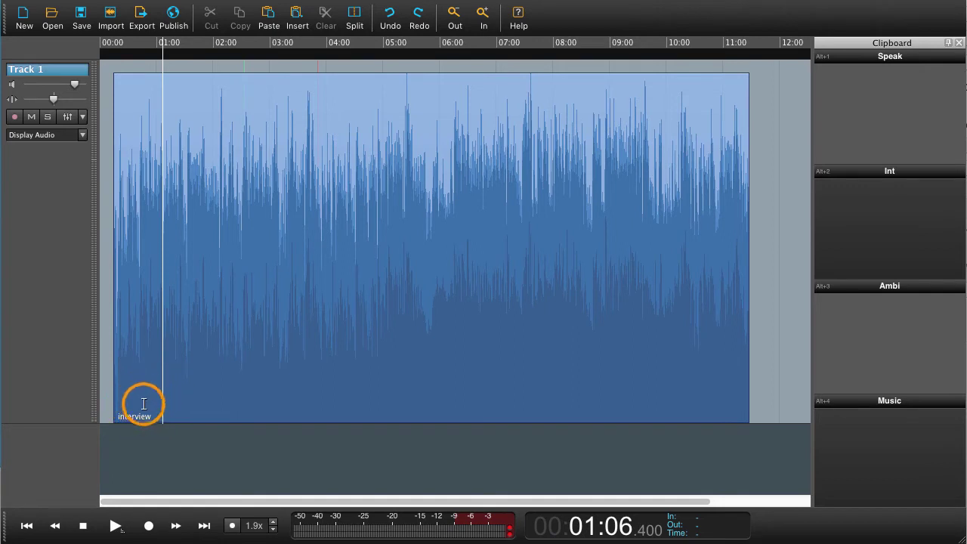
{"action": "left_click", "coordinate": [144, 401]}
{"action": "left_click", "coordinate": [184, 408]}
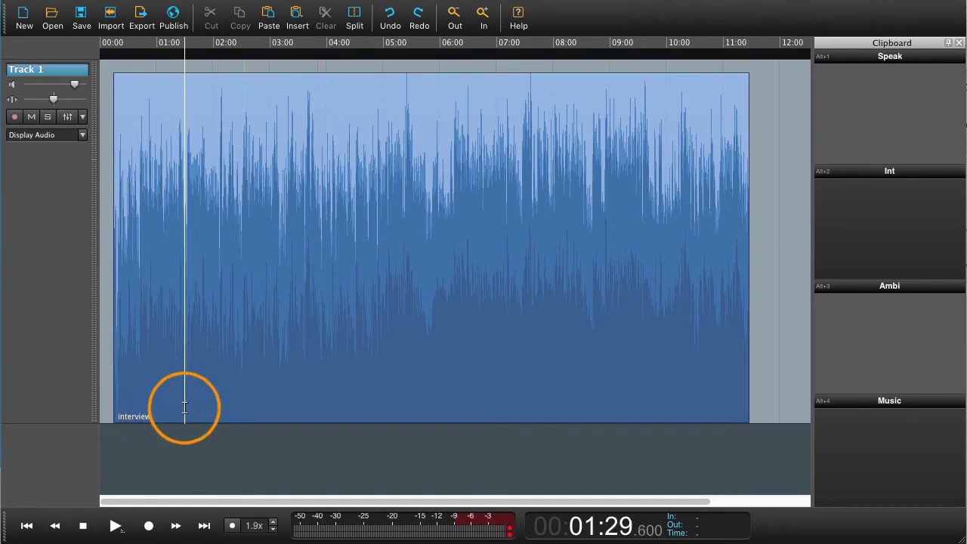
{"action": "left_click", "coordinate": [211, 408]}
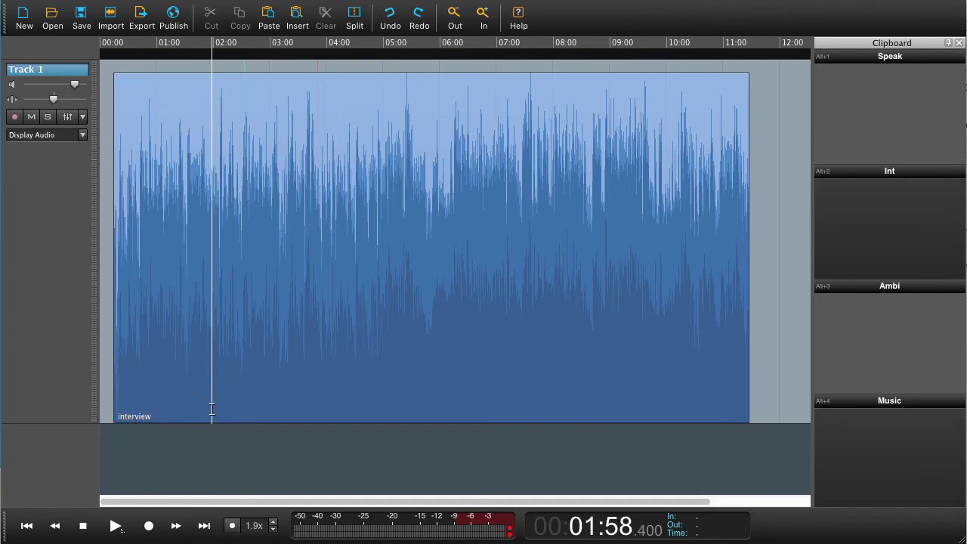
Select the whole interview clip by its upper half, keeping the cursor at about 1:58
{"action": "left_click", "coordinate": [217, 273]}
{"action": "left_click", "coordinate": [217, 273]}
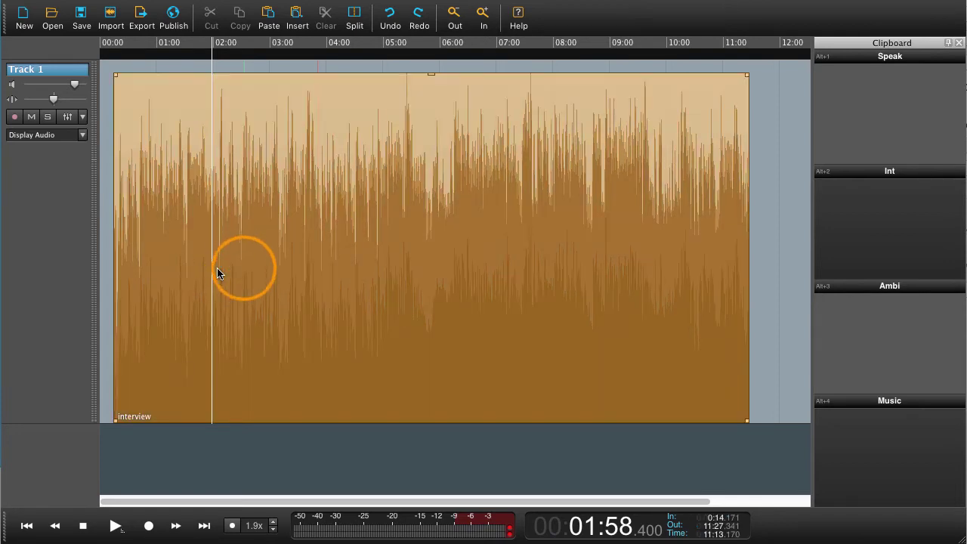
{"action": "left_click", "coordinate": [168, 265]}
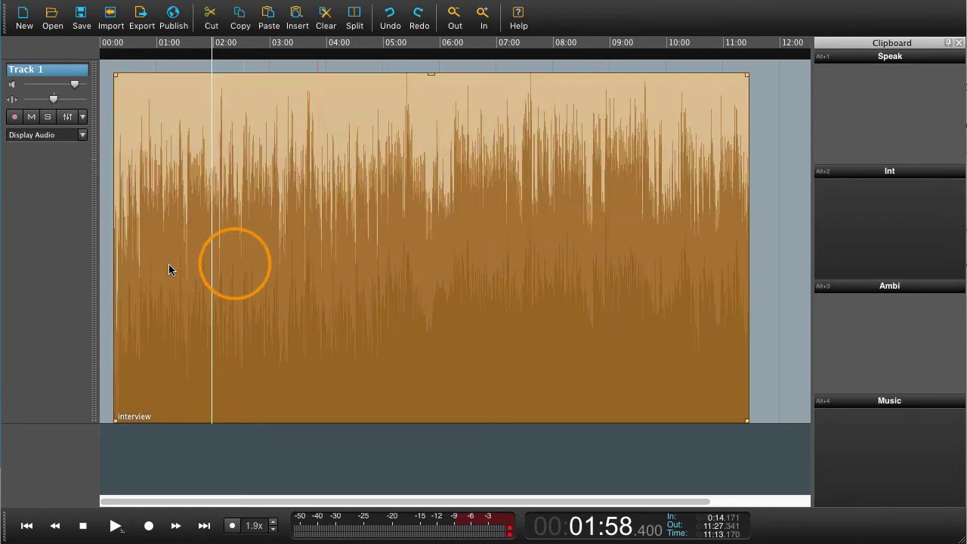
Deselect the interview clip and place the cursor from the strip above it at about 1:23 and about 0:54
{"action": "left_click", "coordinate": [234, 265]}
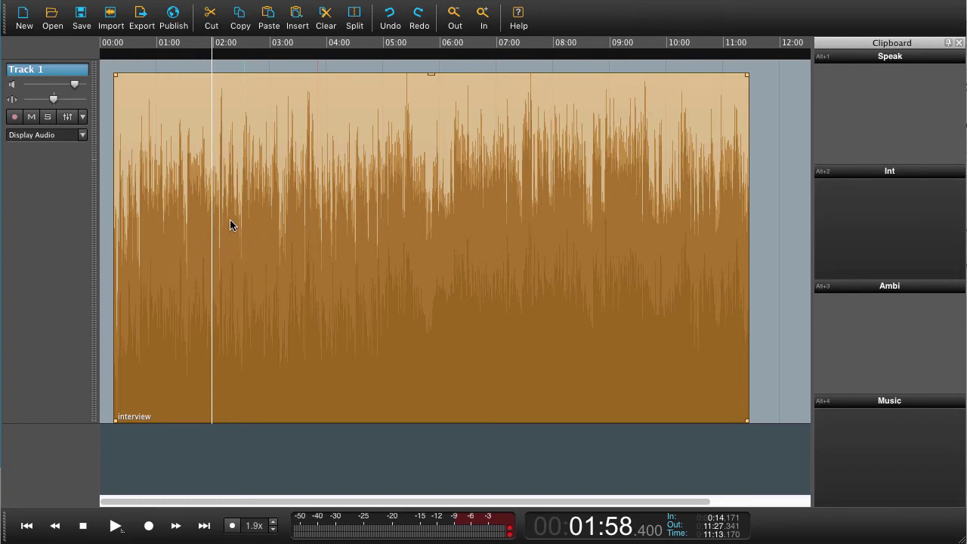
{"action": "left_click", "coordinate": [230, 66]}
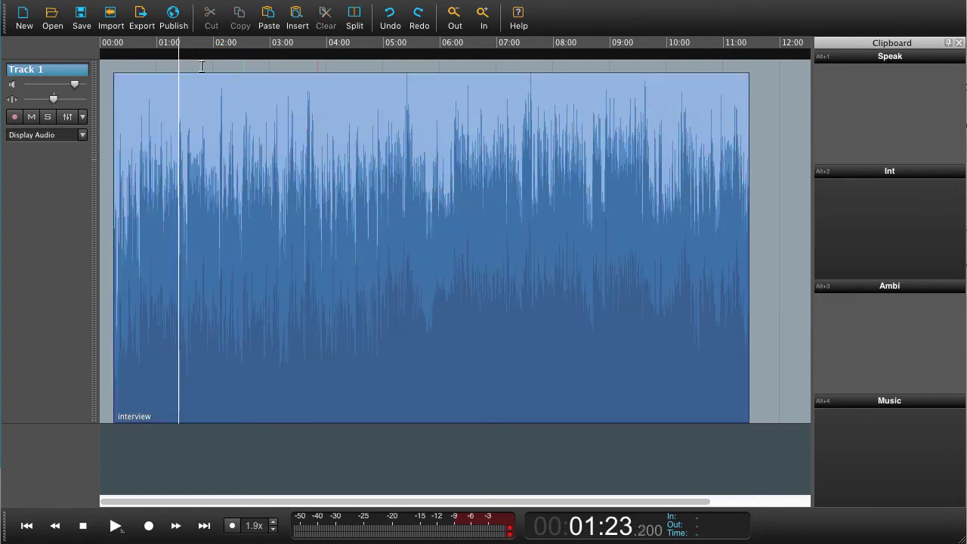
{"action": "left_click", "coordinate": [152, 65]}
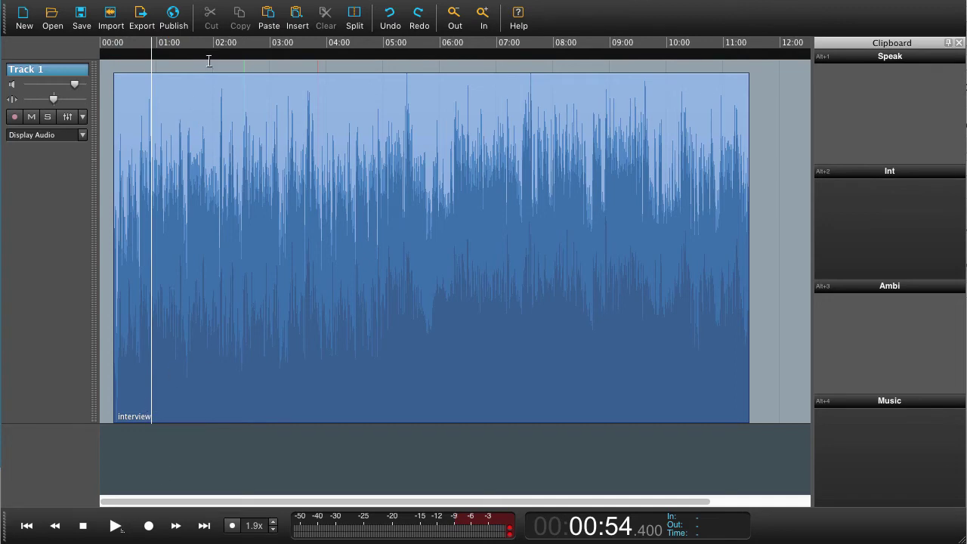
{"action": "left_click", "coordinate": [180, 64]}
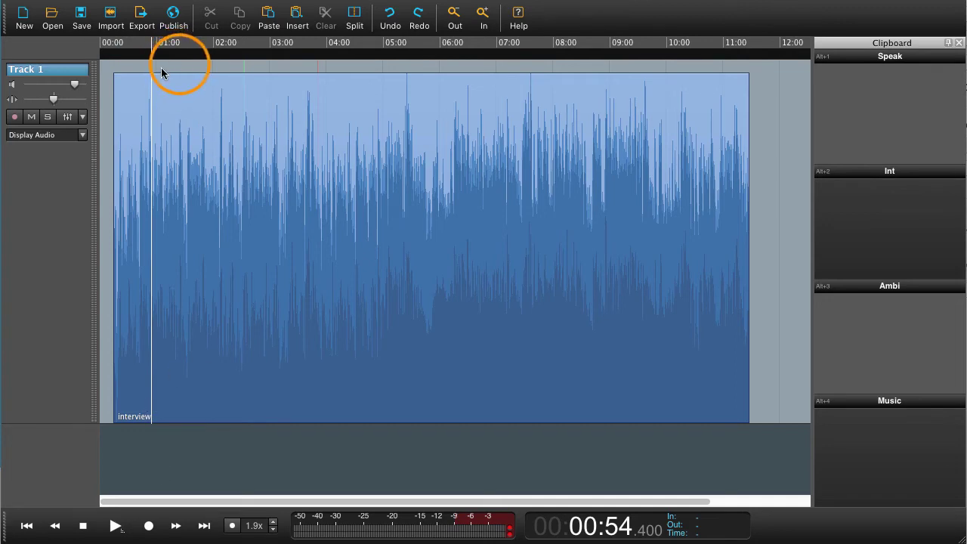
Mark a region from 2:00 to about 3:19 above the interview clip, place the cursor at about 1:31, and remove the region
{"action": "left_click", "coordinate": [214, 66]}
{"action": "left_click_drag", "start_coordinate": [219, 66], "coordinate": [287, 66]}
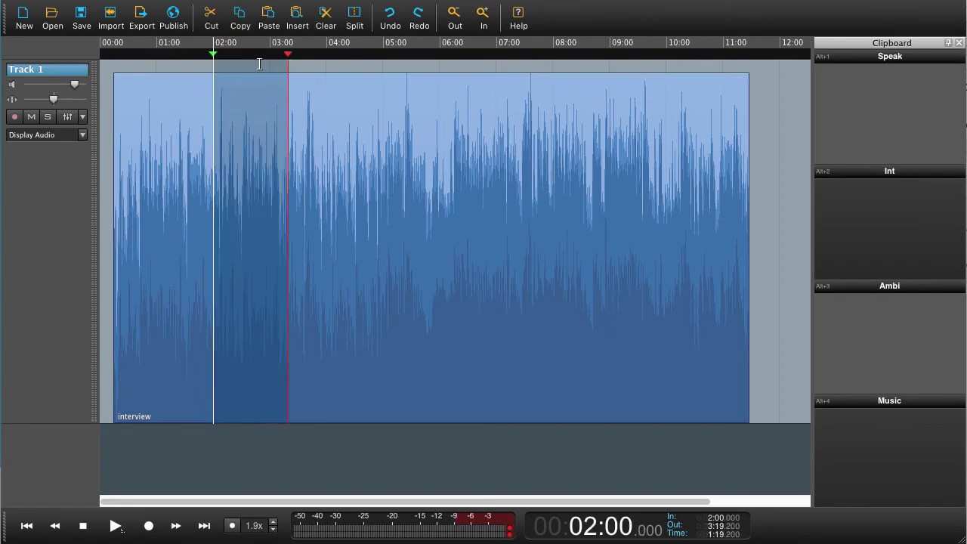
{"action": "left_click", "coordinate": [185, 64]}
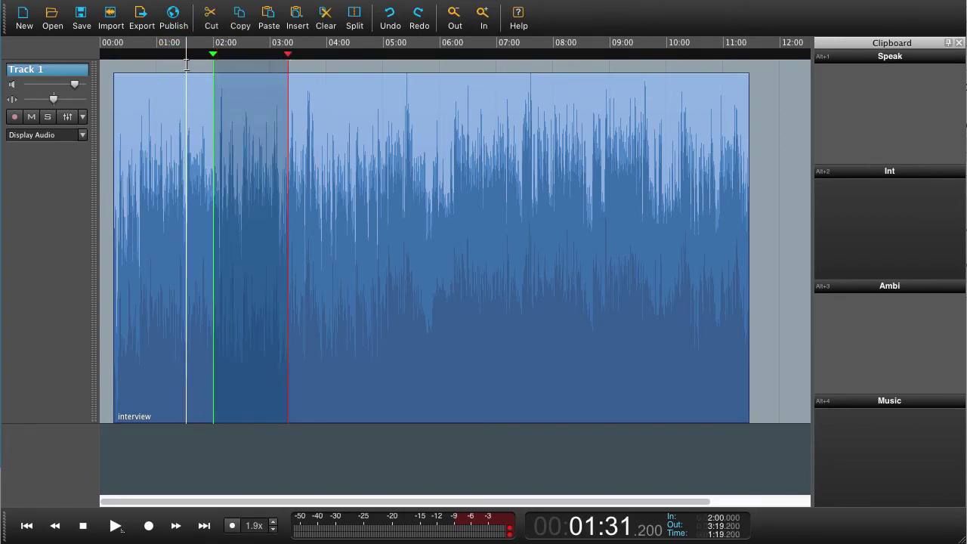
{"action": "key", "text": "Escape"}
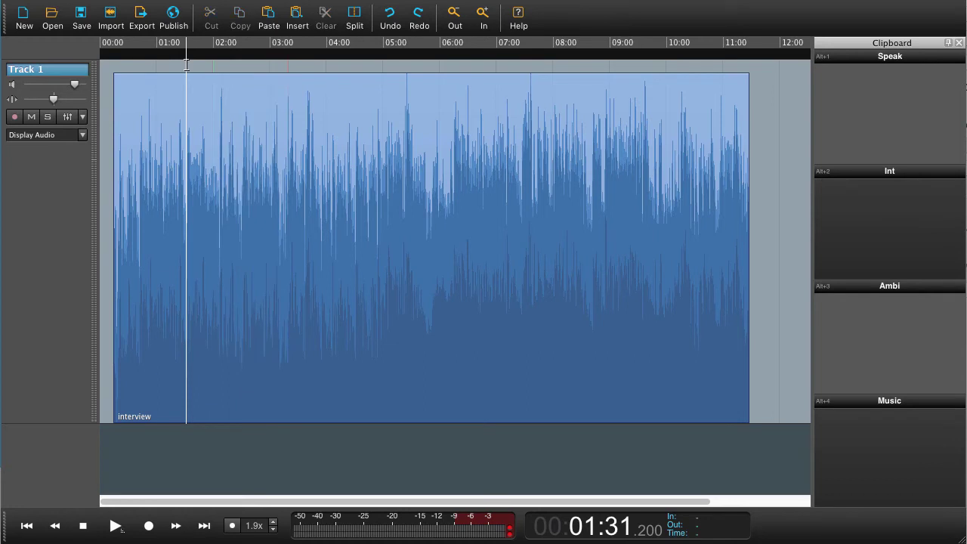
Place the cursor at about 0:40.8 in the interview clip's lower half and enlarge the waveform around it to a 2-second timeline scale
{"action": "left_click", "coordinate": [138, 390]}
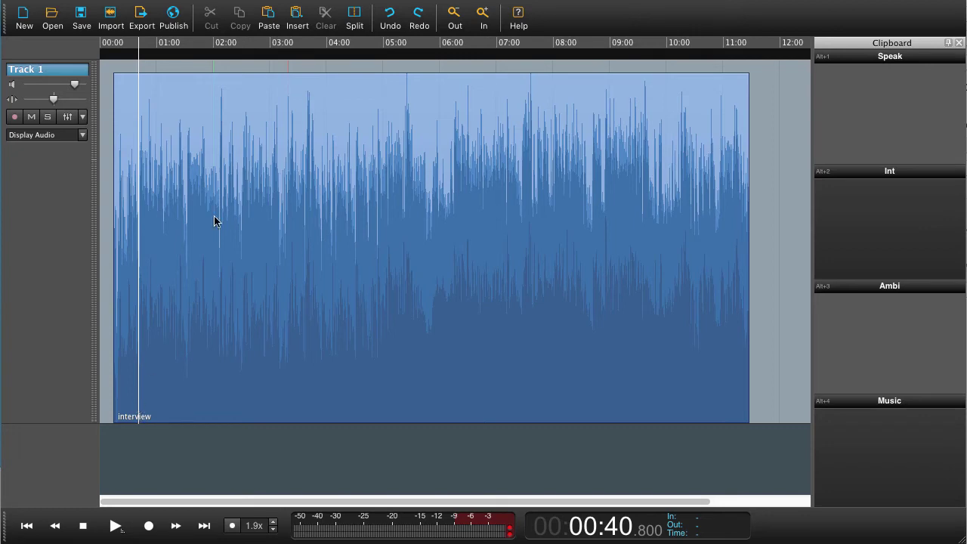
{"action": "left_click", "coordinate": [483, 18]}
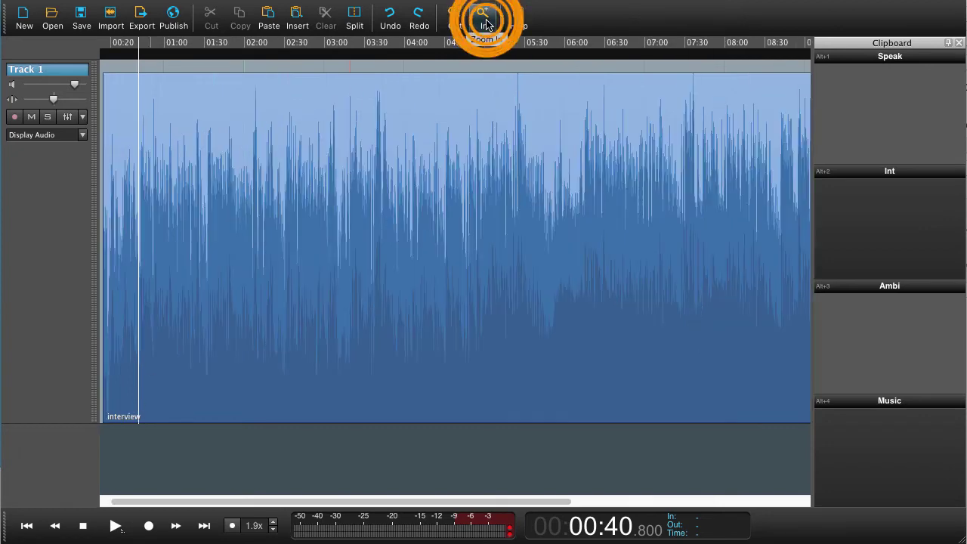
{"action": "left_click", "coordinate": [485, 21]}
{"action": "left_click", "coordinate": [485, 21]}
{"action": "left_click", "coordinate": [485, 21]}
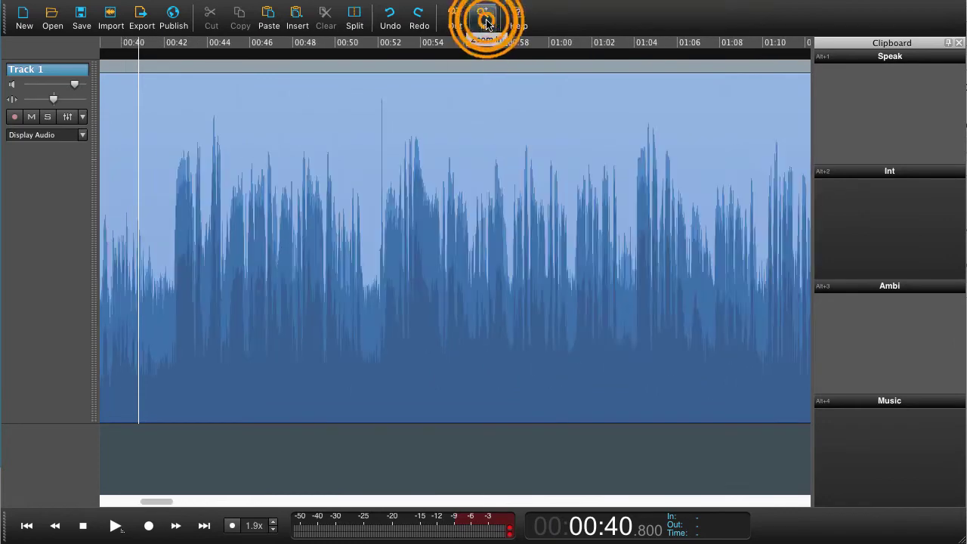
{"action": "left_click", "coordinate": [486, 22]}
{"action": "left_click", "coordinate": [486, 22]}
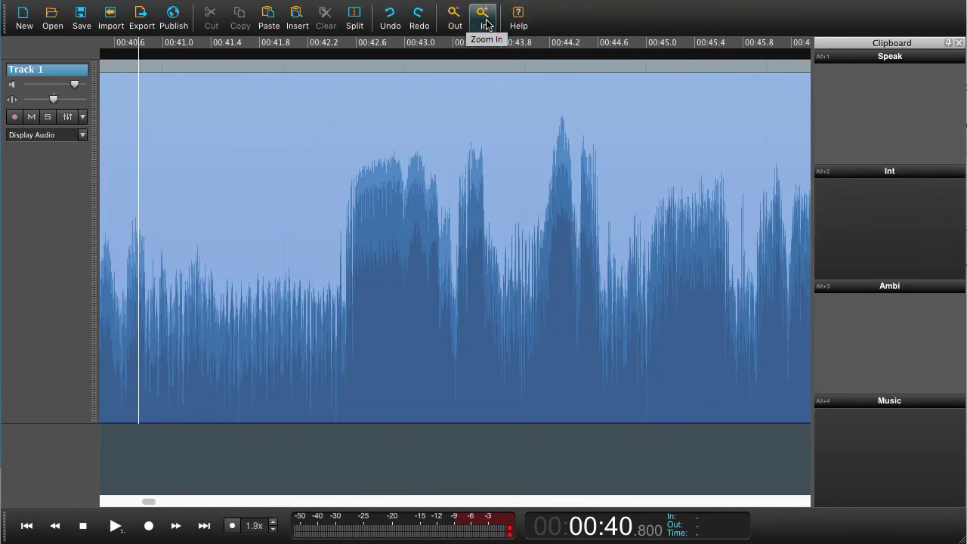
{"action": "left_click", "coordinate": [453, 27]}
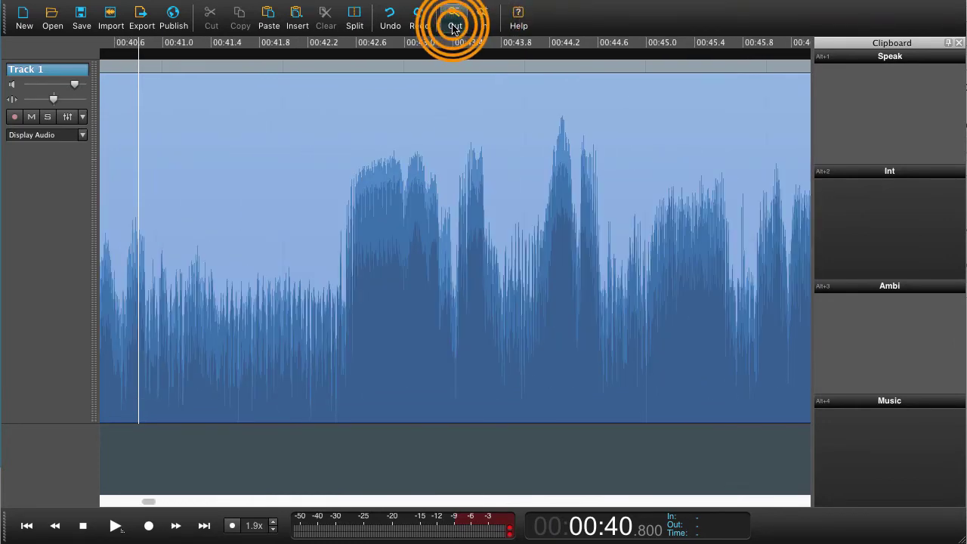
{"action": "left_click", "coordinate": [453, 28]}
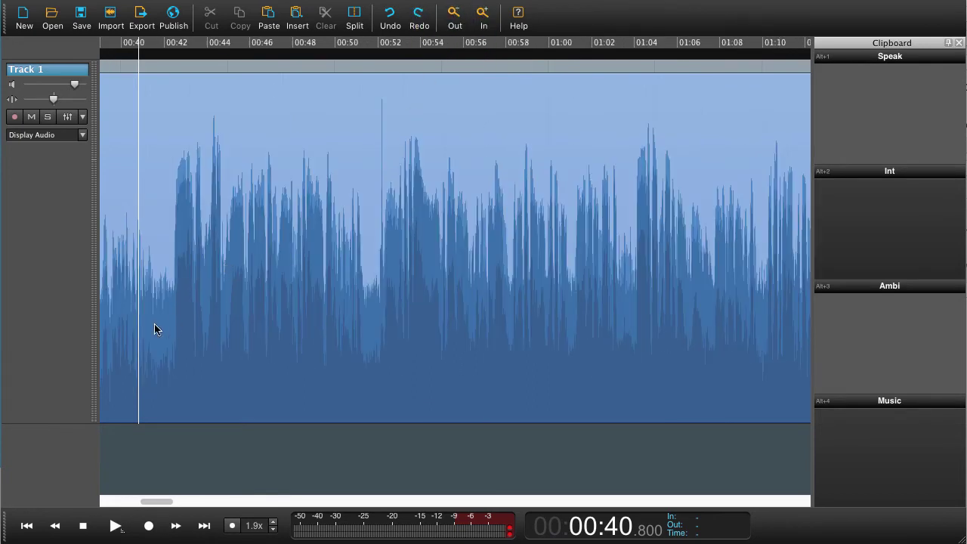
Reduce the height of Track 1 slightly and play the interview from about 0:41.6 to about 0:47
{"action": "left_click", "coordinate": [51, 421]}
{"action": "left_click_drag", "start_coordinate": [51, 421], "coordinate": [47, 378]}
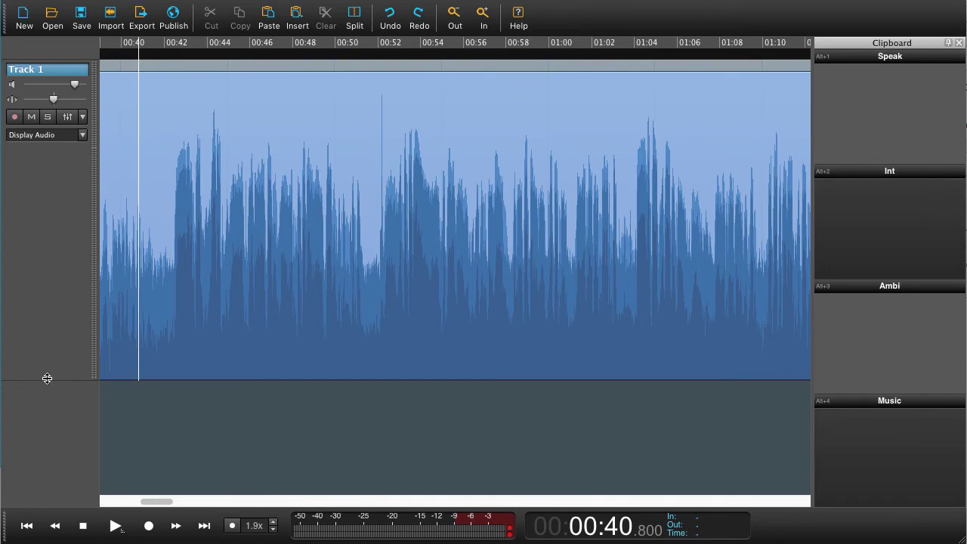
{"action": "left_click", "coordinate": [156, 352]}
{"action": "key", "text": "space"}
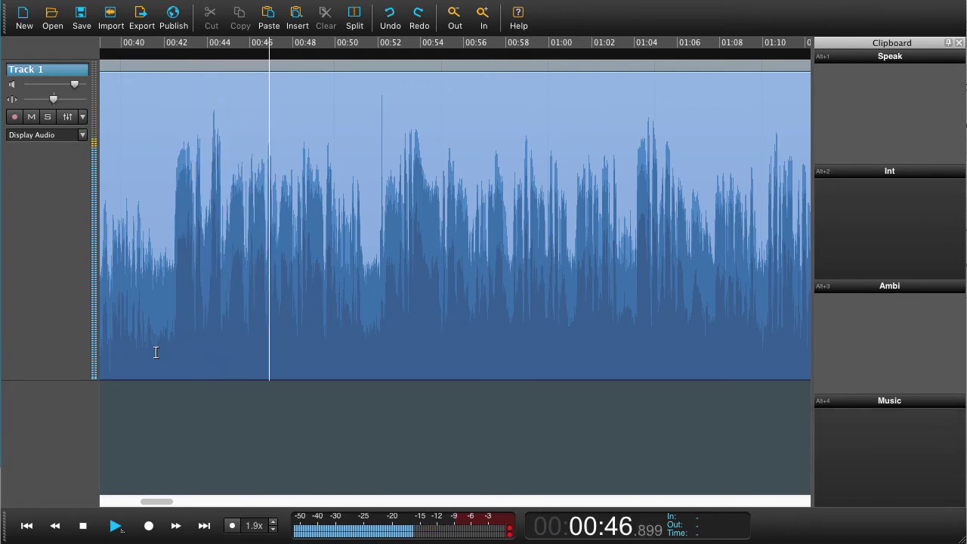
{"action": "key", "text": "space"}
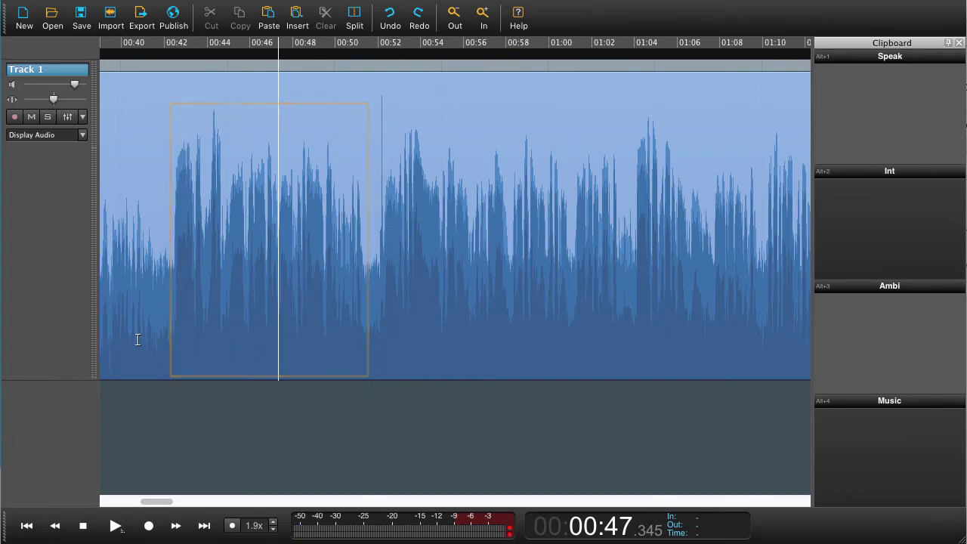
Split the interview clip at about 0:41.2, in the quiet passage before the next spoken phrase
{"action": "scroll", "coordinate": [163, 338], "scroll_direction": "left", "scroll_amount": 3}
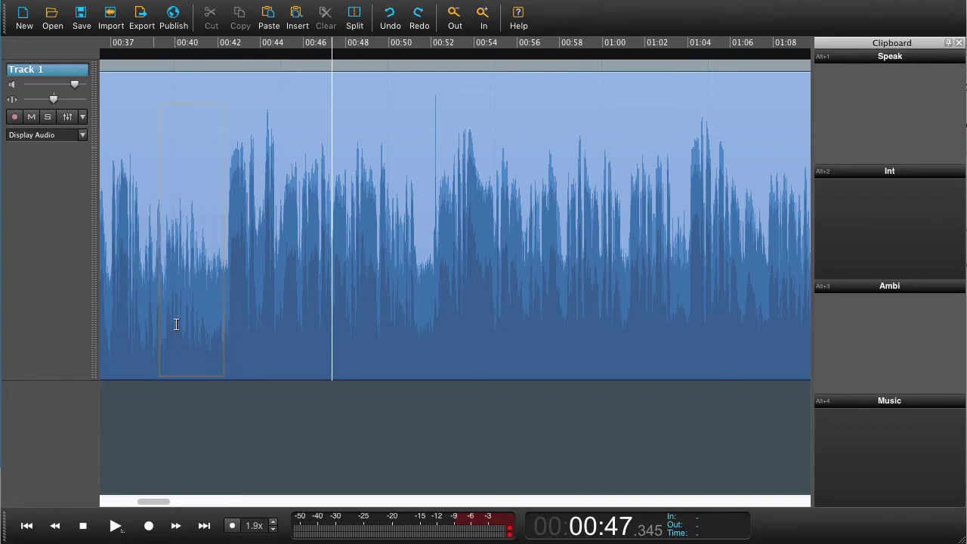
{"action": "left_click", "coordinate": [200, 350]}
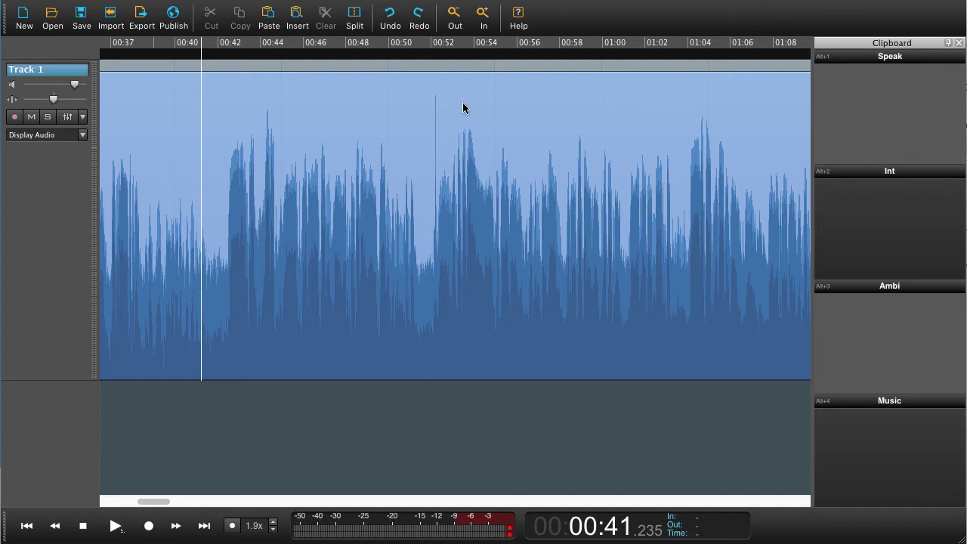
{"action": "left_click", "coordinate": [366, 21]}
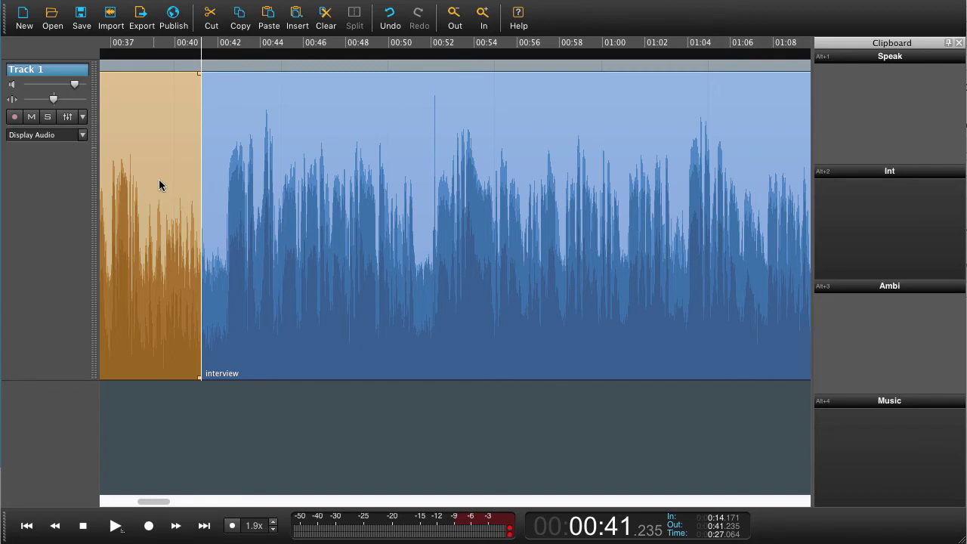
Select the second part of the split interview and move it along the track so it starts at about 0:43.5
{"action": "double_click", "coordinate": [265, 188]}
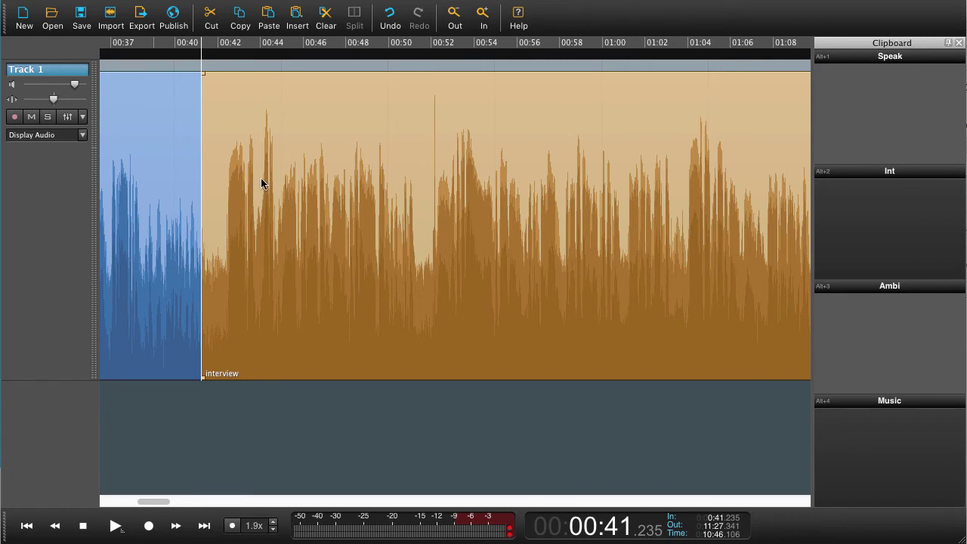
{"action": "left_click", "coordinate": [260, 178]}
{"action": "left_click_drag", "start_coordinate": [260, 180], "coordinate": [309, 181]}
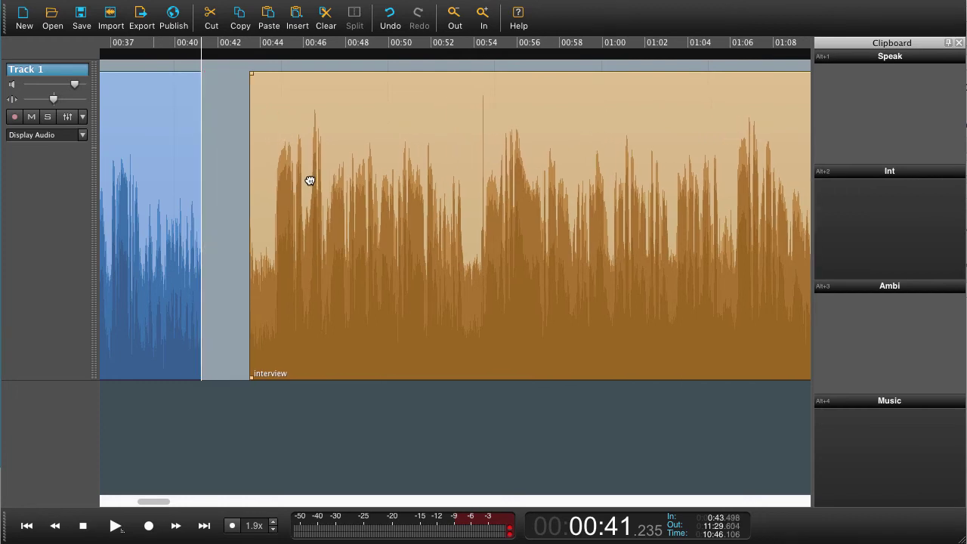
Play the beginning of the second interview part twice, starting from the gap at about 0:43
{"action": "left_click", "coordinate": [241, 213]}
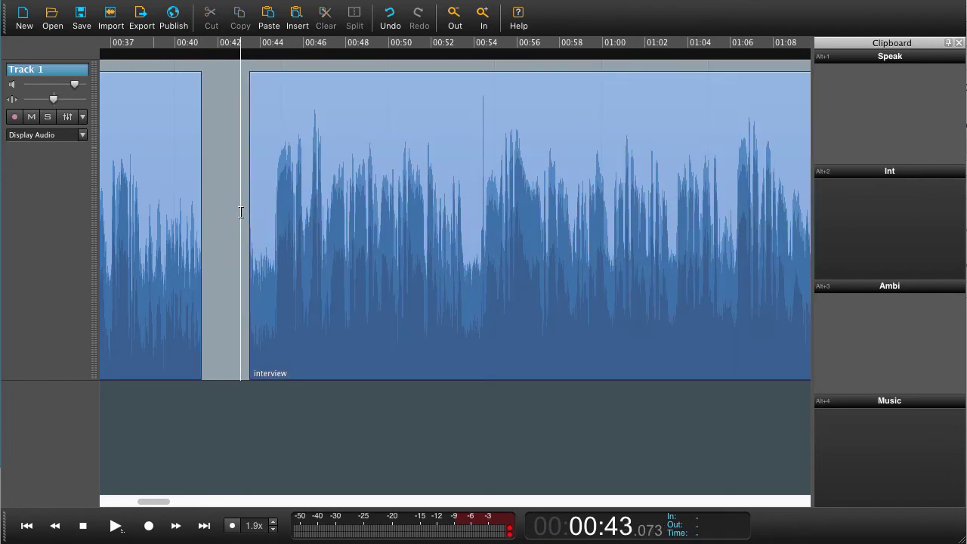
{"action": "key", "text": "space"}
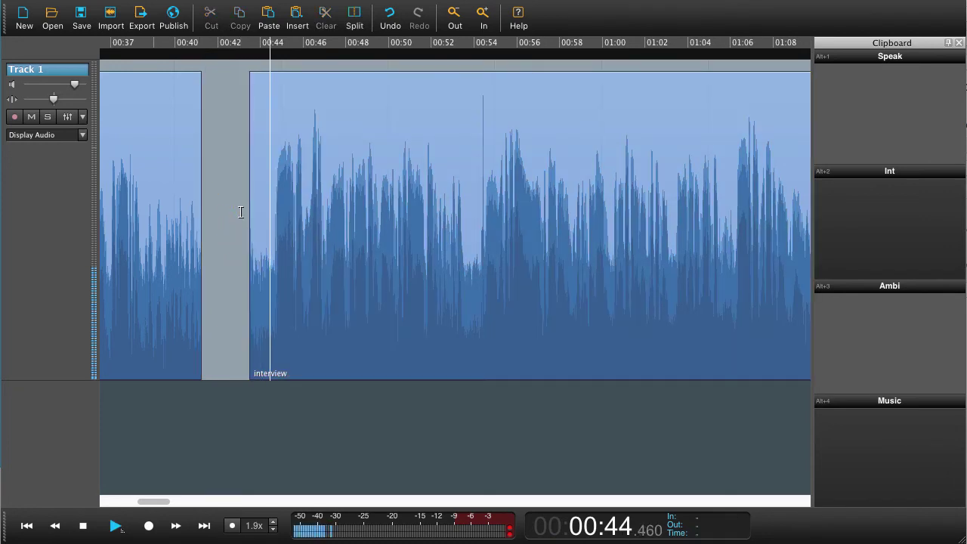
{"action": "key", "text": "space"}
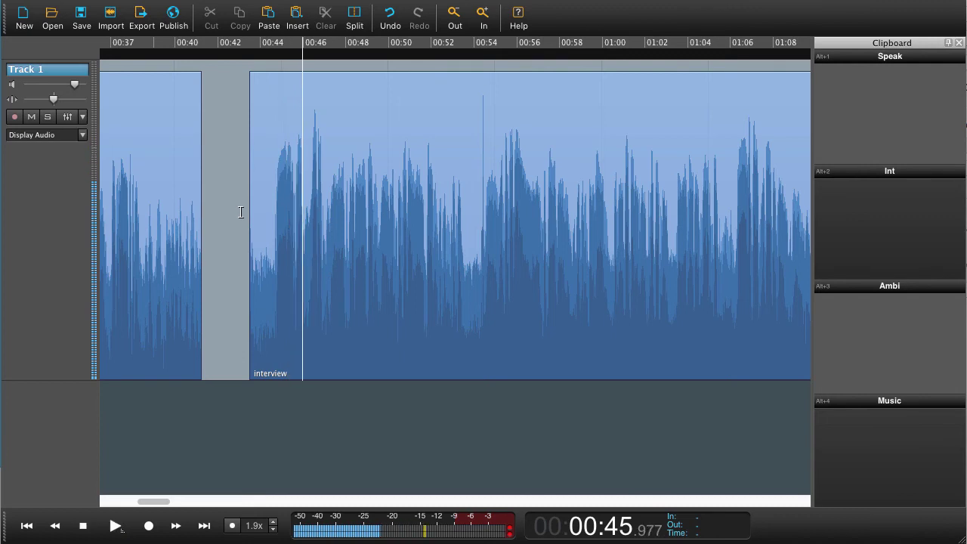
{"action": "left_click", "coordinate": [241, 212]}
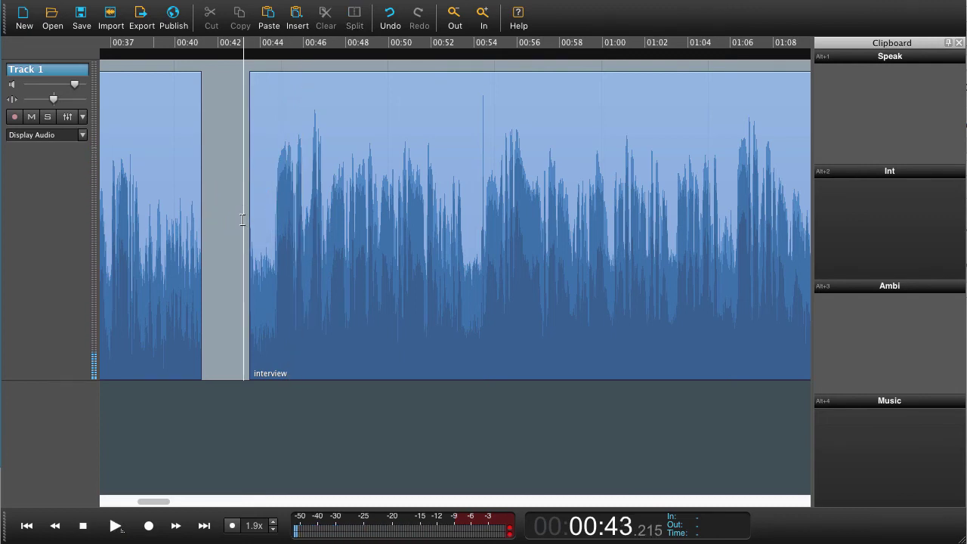
{"action": "key", "text": "space"}
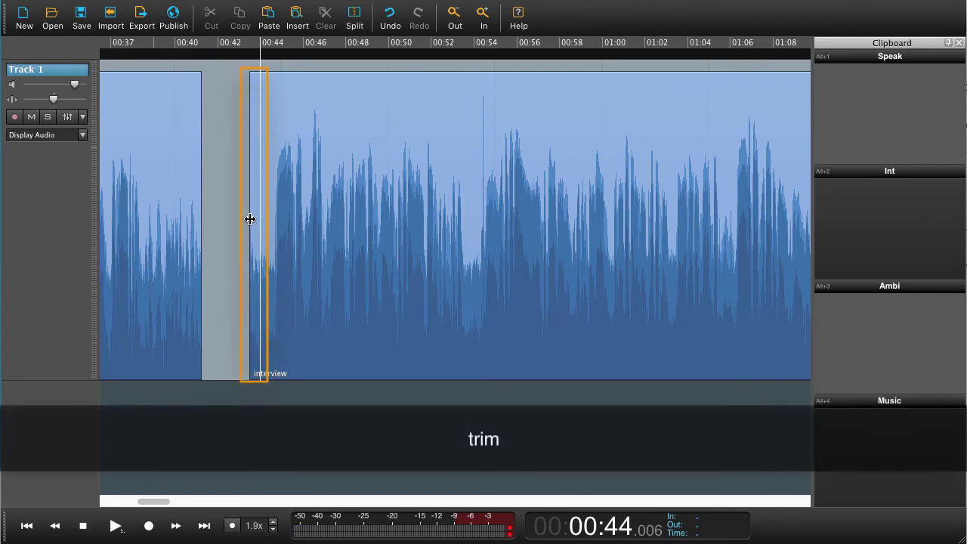
Trim about 0.3 s off the start of the second interview part and play its beginning up to about 0:45.5
{"action": "left_click", "coordinate": [251, 219]}
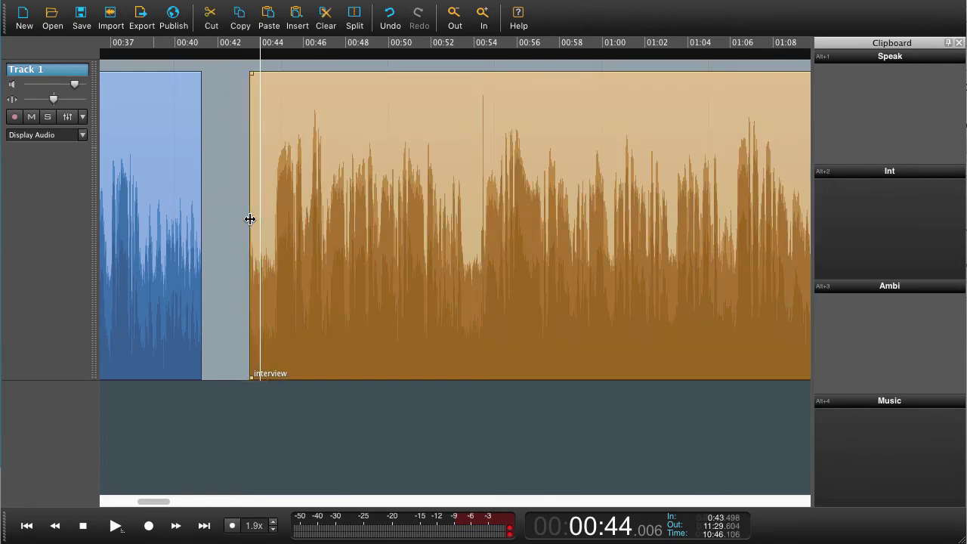
{"action": "mouse_move", "coordinate": [250, 219]}
{"action": "left_mouse_down"}
{"action": "mouse_move", "coordinate": [224, 224]}
{"action": "mouse_move", "coordinate": [257, 225]}
{"action": "mouse_move", "coordinate": [212, 229]}
{"action": "mouse_move", "coordinate": [250, 226]}
{"action": "left_mouse_up"}
{"action": "key", "text": "space"}
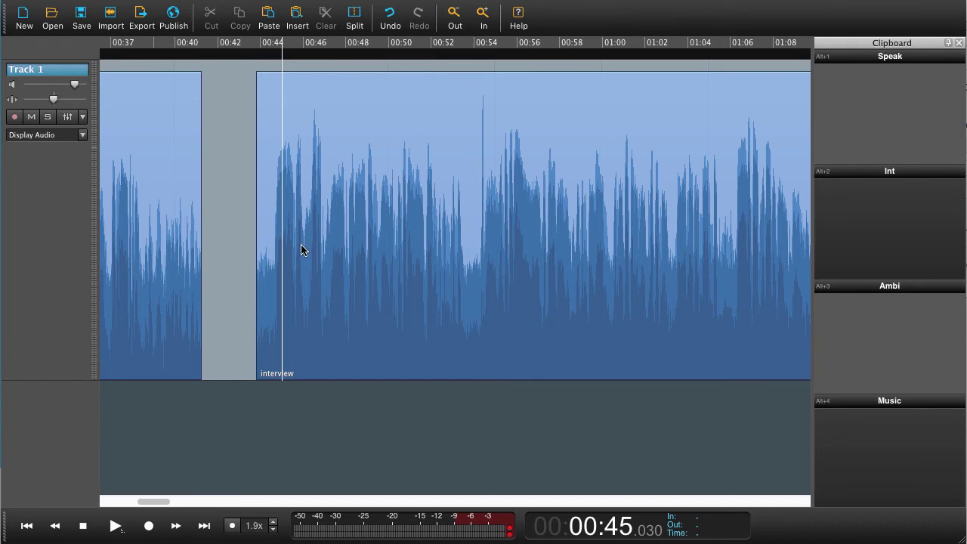
{"action": "key", "text": "space"}
{"action": "key", "text": "space"}
Enlarge the waveform at the start of the second interview part and play the passage before and into its first words
{"action": "left_click", "coordinate": [481, 22]}
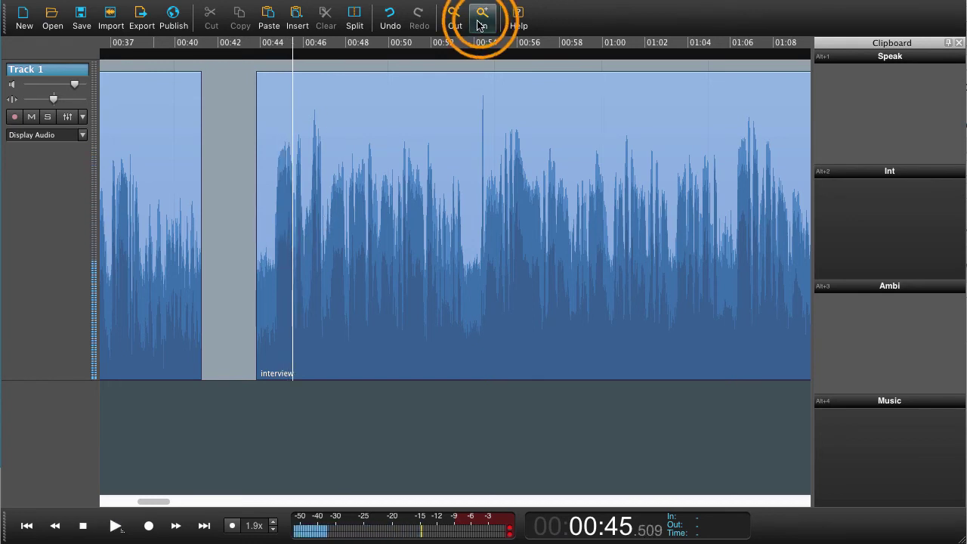
{"action": "left_click", "coordinate": [482, 23]}
{"action": "left_click", "coordinate": [481, 22]}
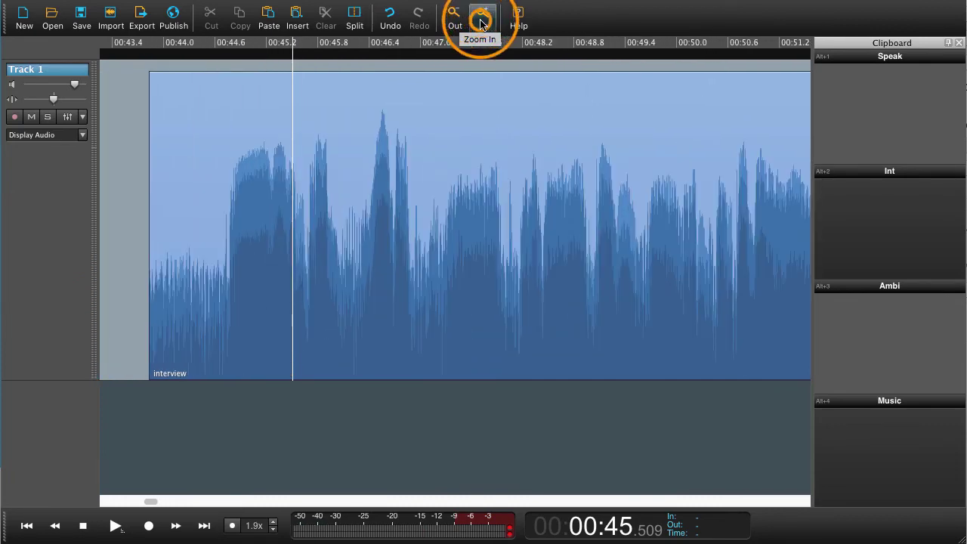
{"action": "left_click", "coordinate": [189, 342]}
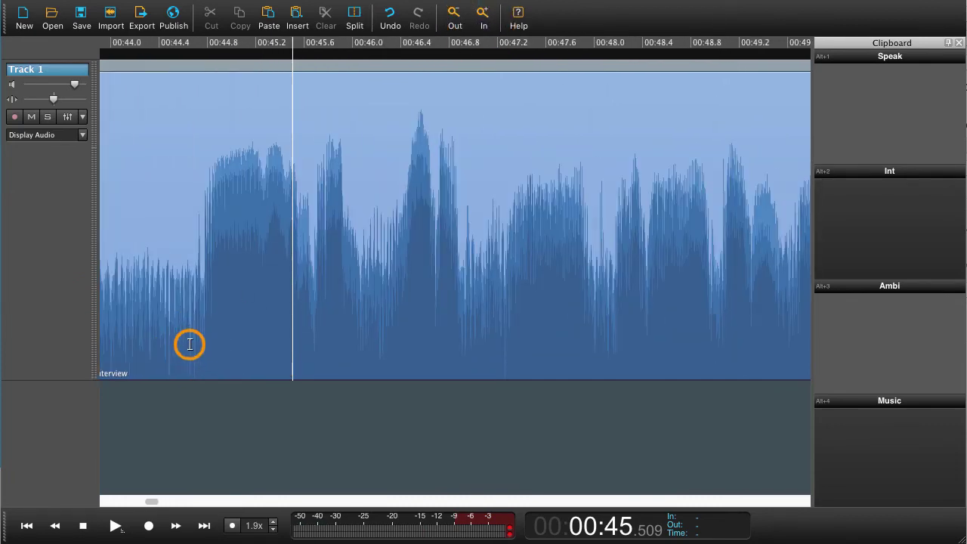
{"action": "key", "text": "space"}
{"action": "key", "text": "space"}
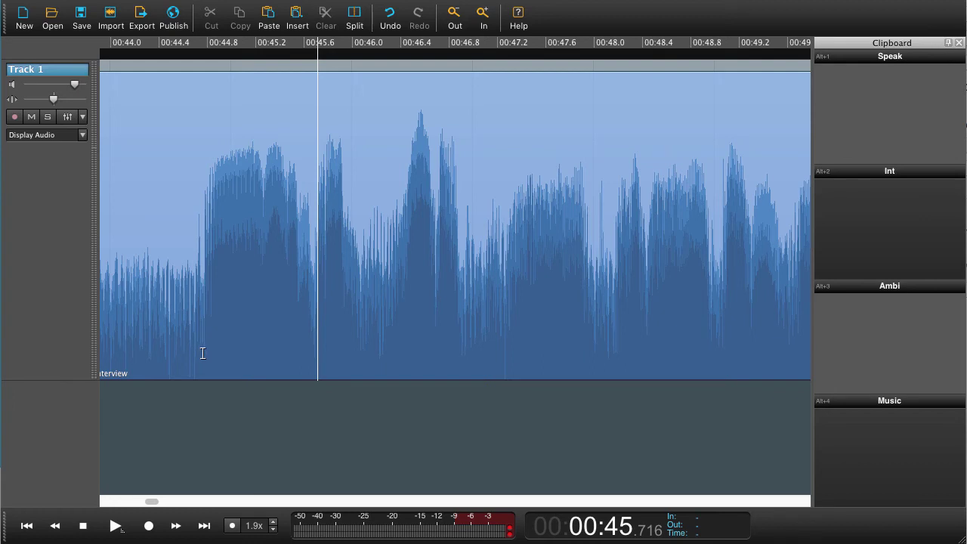
Place the cursor just before the first word at about 0:44.77, set the region's in point there, and play to about 0:45.2
{"action": "left_click", "coordinate": [201, 350]}
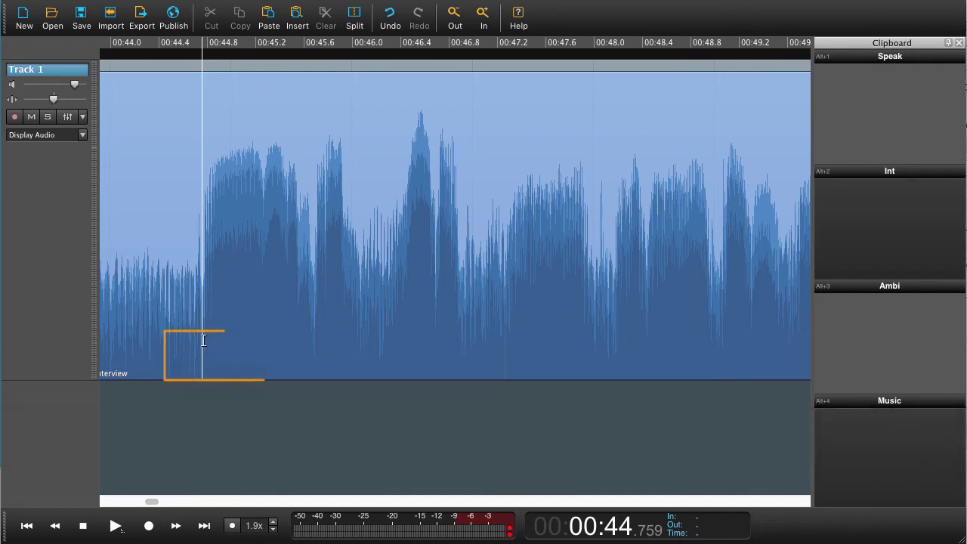
{"action": "mouse_move", "coordinate": [202, 340]}
{"action": "left_mouse_down"}
{"action": "mouse_move", "coordinate": [194, 348]}
{"action": "mouse_move", "coordinate": [235, 350]}
{"action": "mouse_move", "coordinate": [205, 353]}
{"action": "left_mouse_up"}
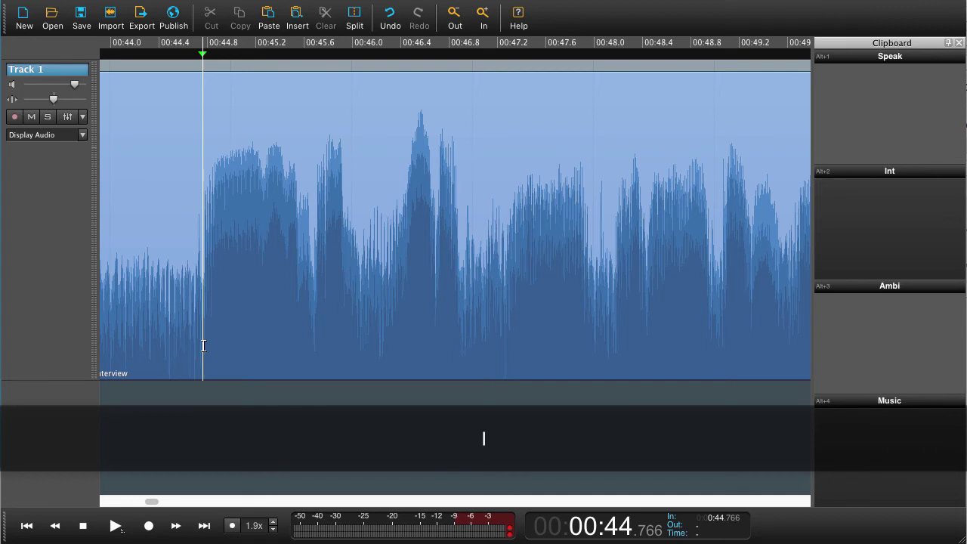
{"action": "key", "text": "space"}
{"action": "key", "text": "space"}
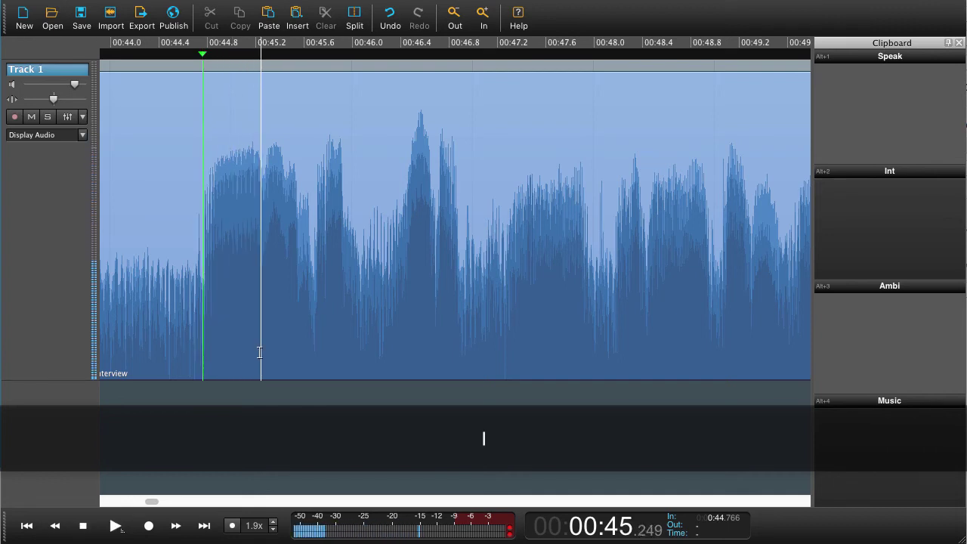
Set the region's out point after the first word at about 0:45.29 and rehearse the clip without the marked region
{"action": "mouse_move", "coordinate": [259, 352]}
{"action": "left_mouse_down"}
{"action": "mouse_move", "coordinate": [276, 361]}
{"action": "mouse_move", "coordinate": [266, 357]}
{"action": "left_mouse_up"}
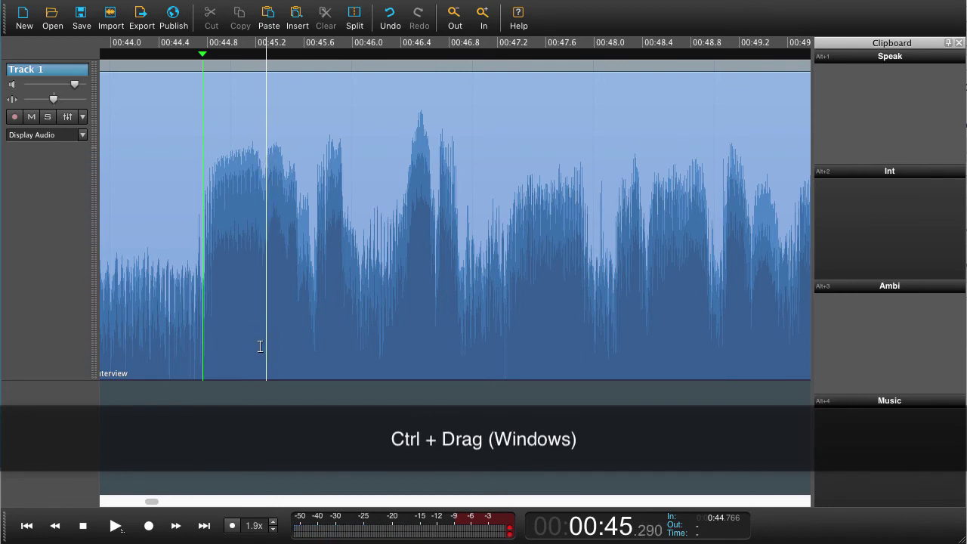
{"action": "key", "text": "o"}
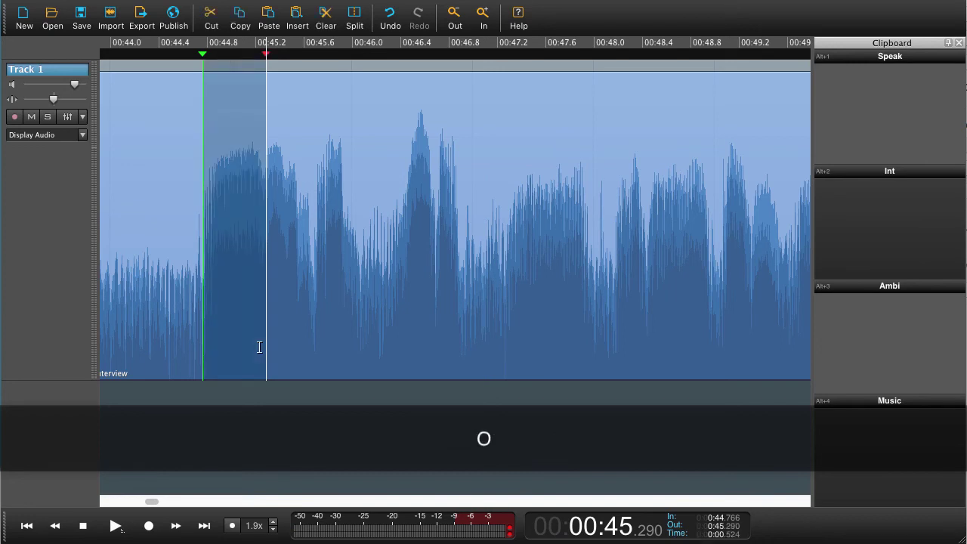
{"action": "right_click", "coordinate": [243, 146]}
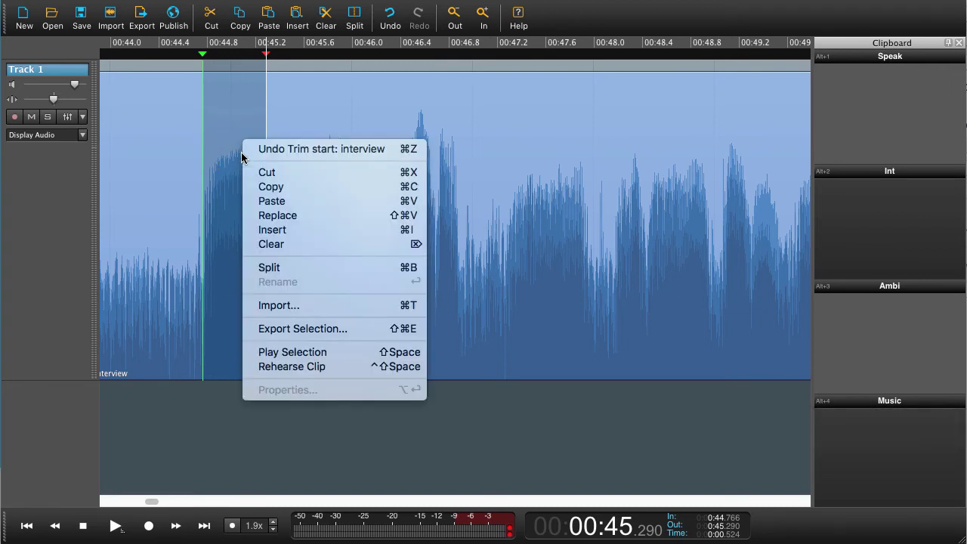
{"action": "left_click", "coordinate": [304, 367]}
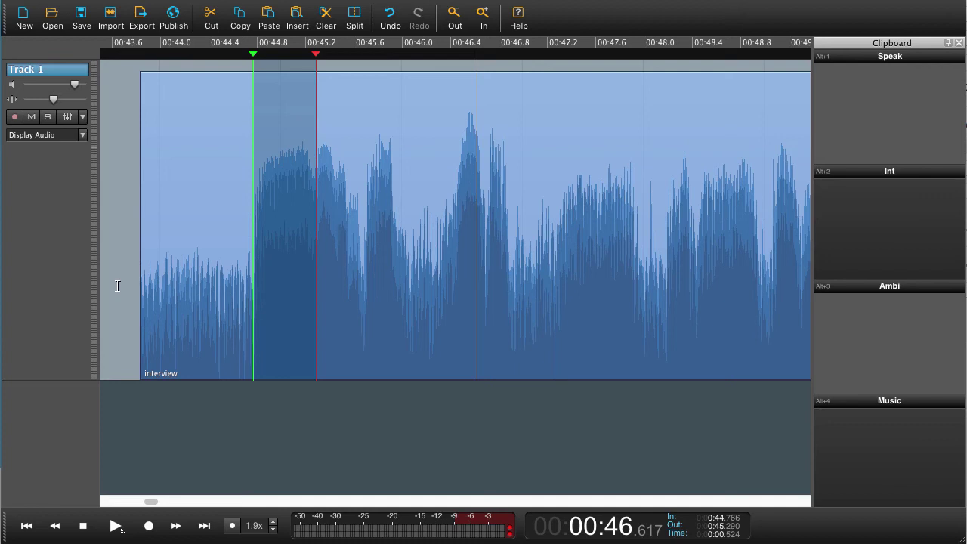
Play only the marked region, starting from its in point, and stop before its end
{"action": "right_click", "coordinate": [281, 206]}
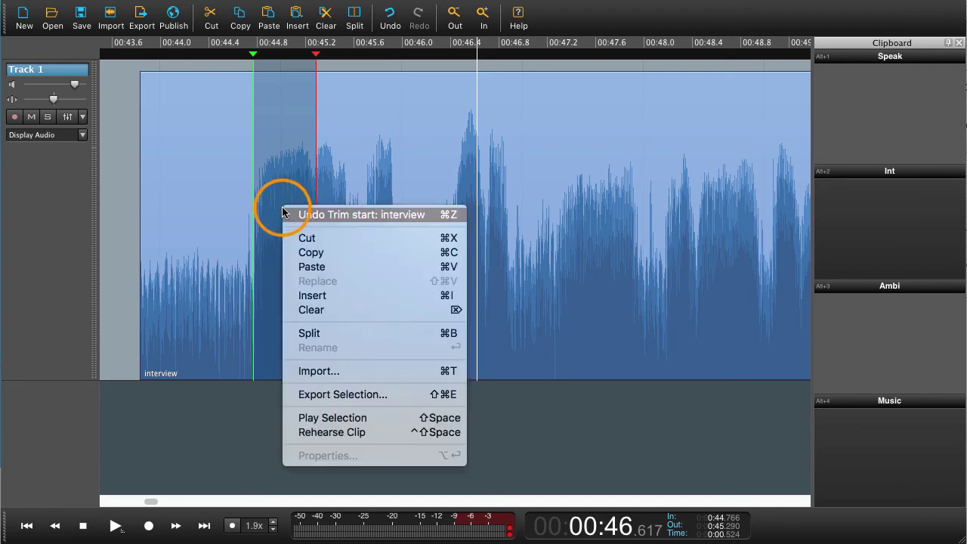
{"action": "left_click", "coordinate": [356, 417]}
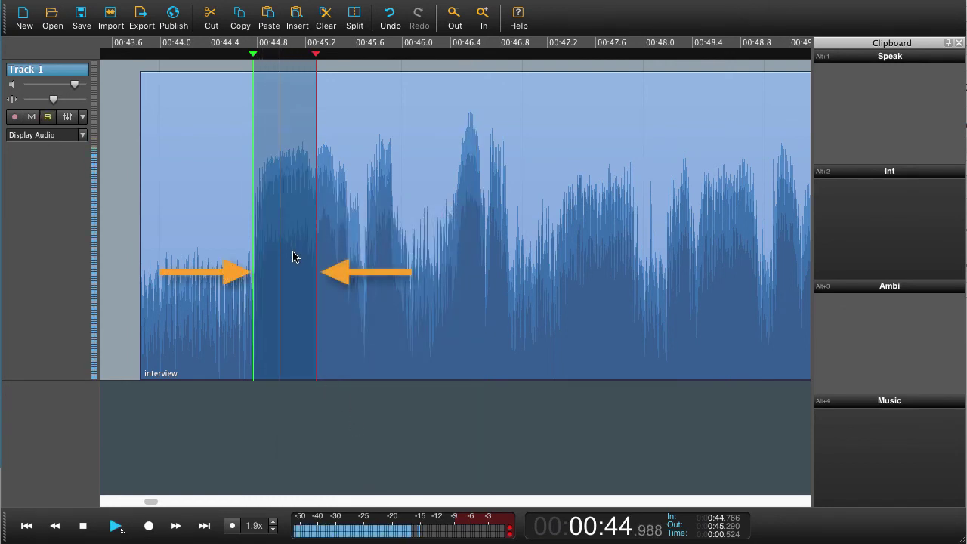
{"action": "key", "text": "space"}
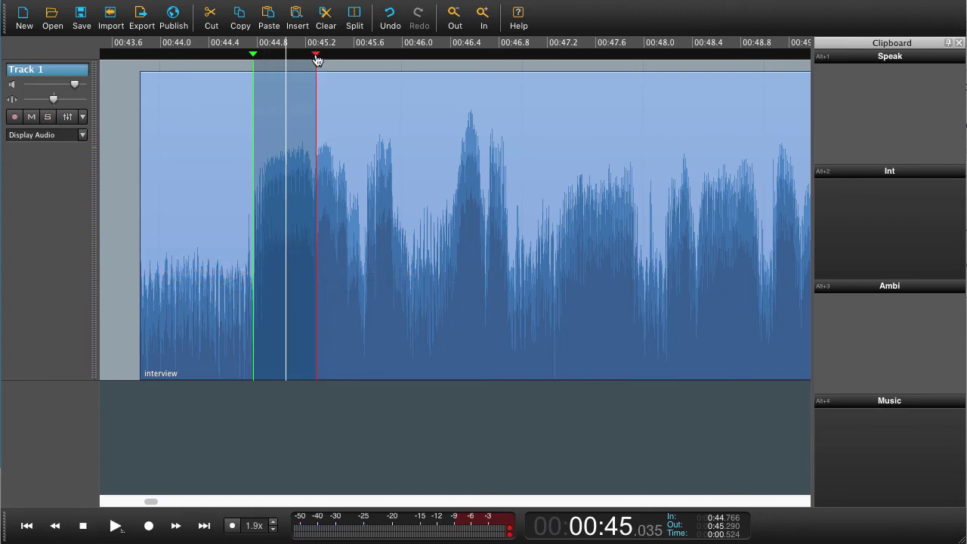
Extend the region's out point to about 0:45.45, reset it at about 0:45.81, and play the selection
{"action": "mouse_move", "coordinate": [318, 61]}
{"action": "left_mouse_down"}
{"action": "mouse_move", "coordinate": [340, 62]}
{"action": "mouse_move", "coordinate": [310, 65]}
{"action": "mouse_move", "coordinate": [336, 67]}
{"action": "left_mouse_up"}
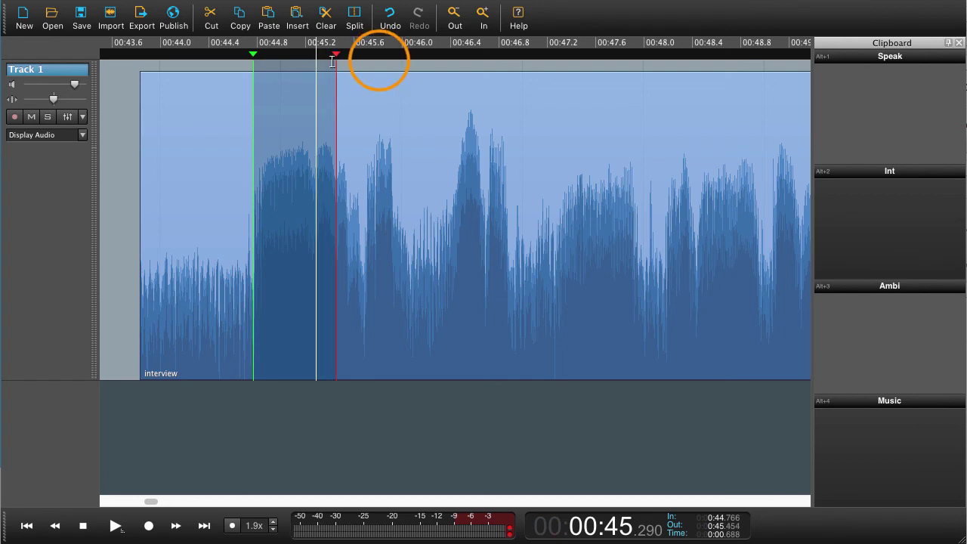
{"action": "left_click", "coordinate": [379, 60]}
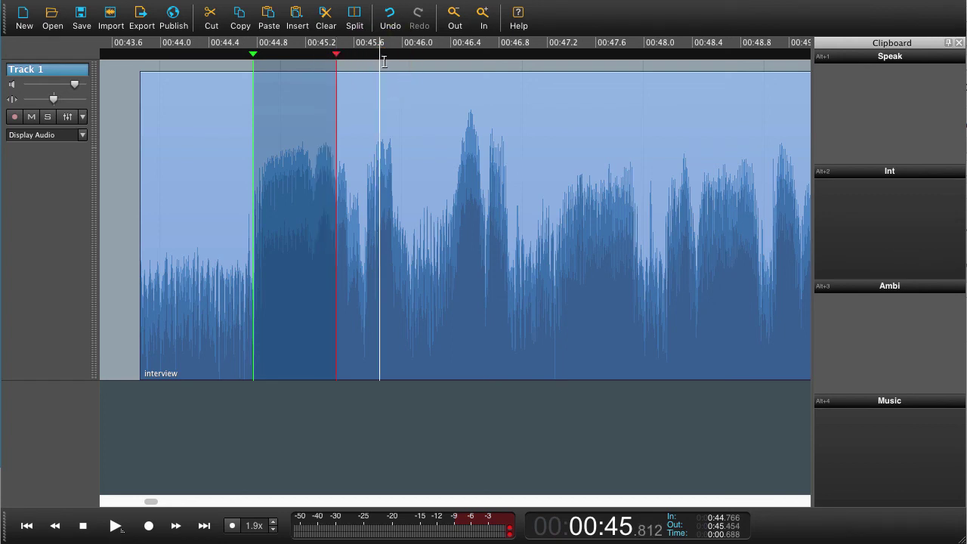
{"action": "key", "text": "o"}
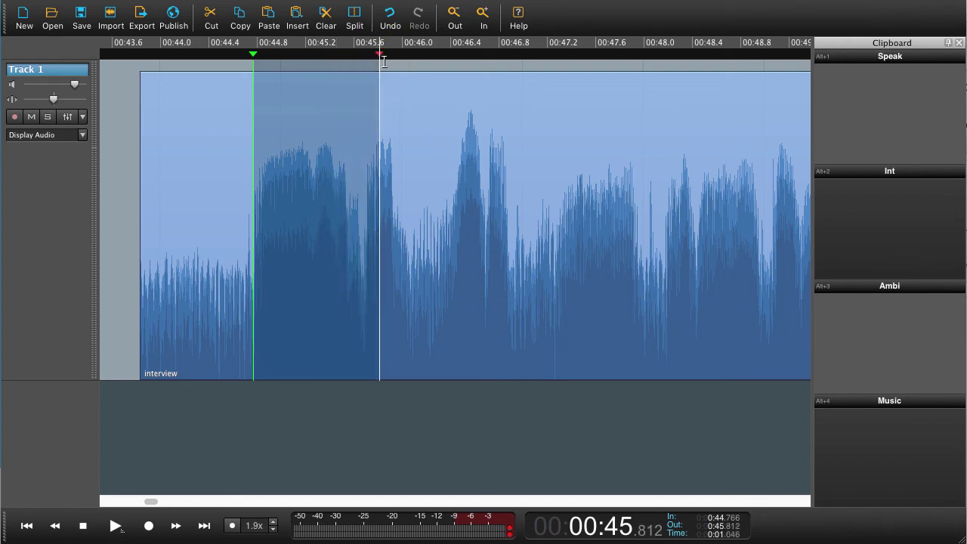
{"action": "right_click", "coordinate": [313, 147]}
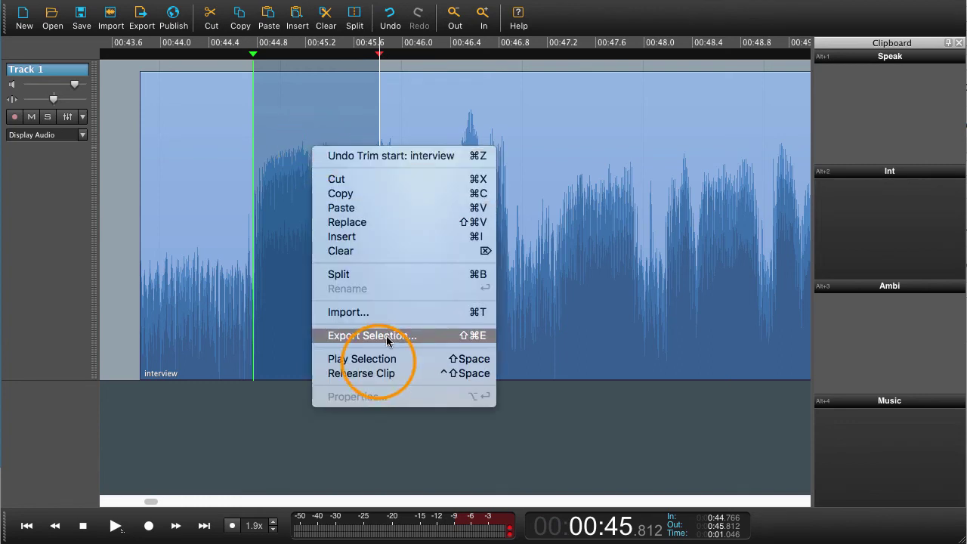
{"action": "left_click", "coordinate": [345, 359]}
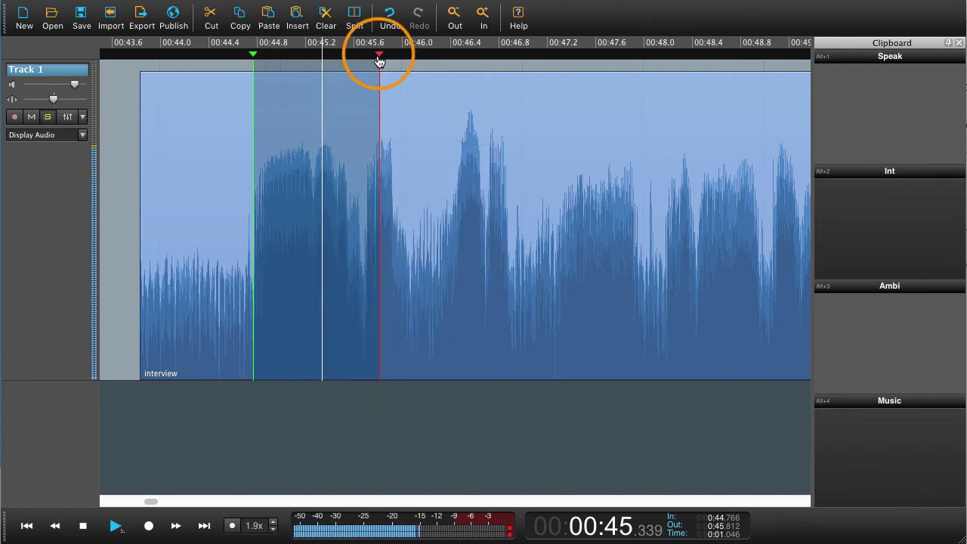
Shorten the region by moving its out point to about 0:45.27 and play the beginning of the selection
{"action": "left_click_drag", "start_coordinate": [380, 62], "coordinate": [307, 67]}
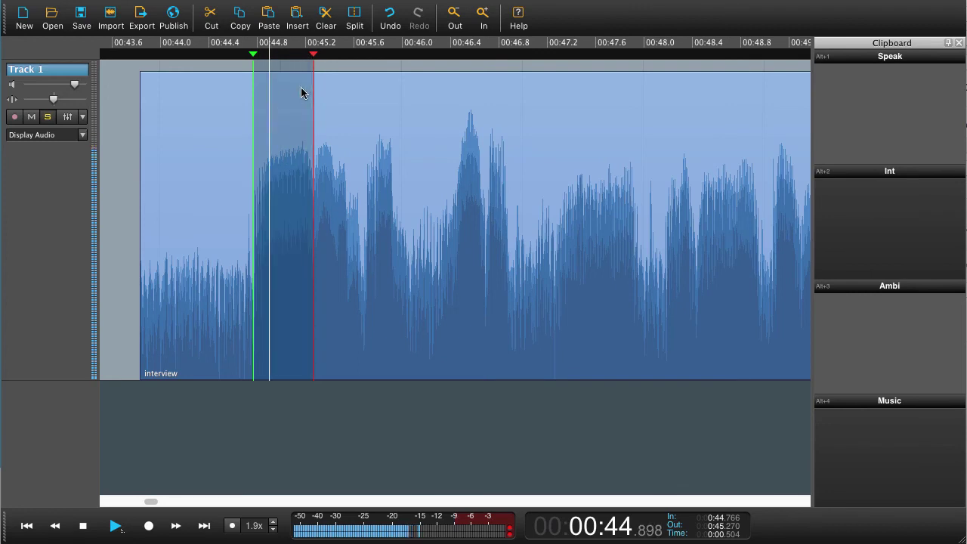
{"action": "key", "text": "space"}
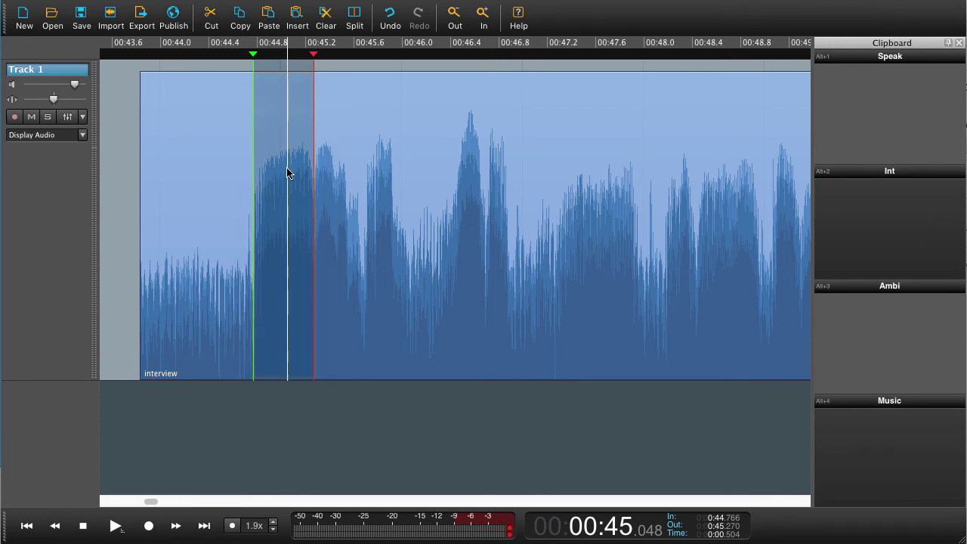
Try cutting the marked region out of the interview with the gap closed up, and undo the cut
{"action": "left_click", "coordinate": [213, 26]}
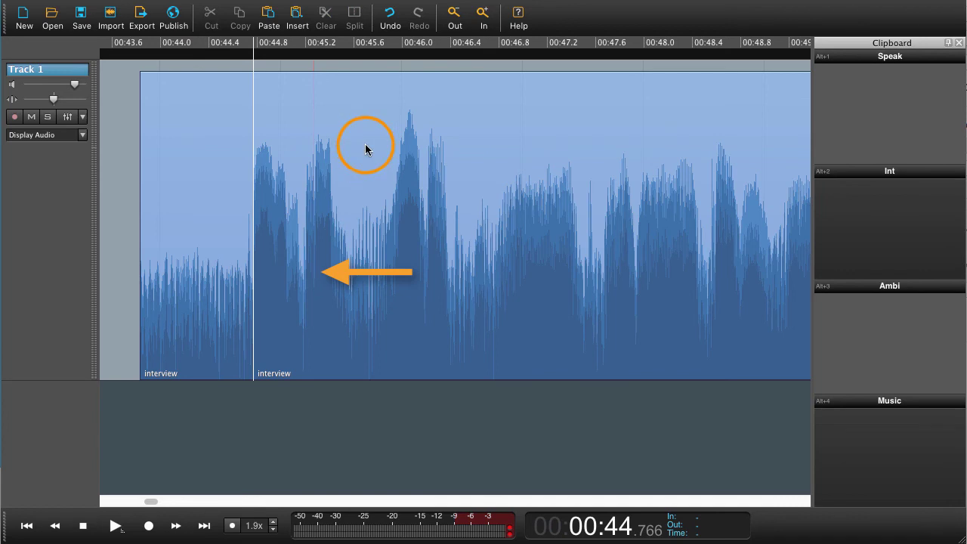
{"action": "mouse_move", "coordinate": [366, 149]}
{"action": "left_mouse_down"}
{"action": "mouse_move", "coordinate": [410, 149]}
{"action": "mouse_move", "coordinate": [355, 153]}
{"action": "left_mouse_up"}
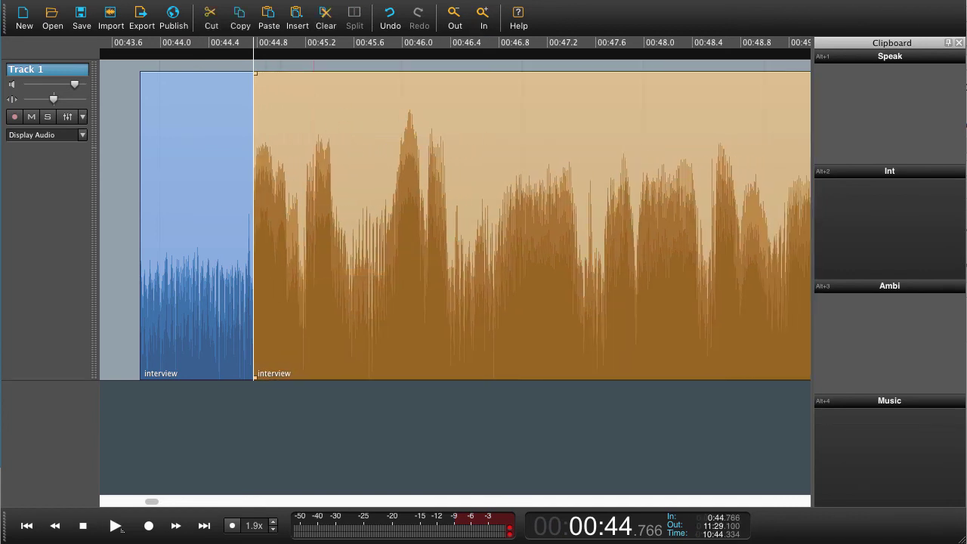
{"action": "left_click", "coordinate": [391, 26]}
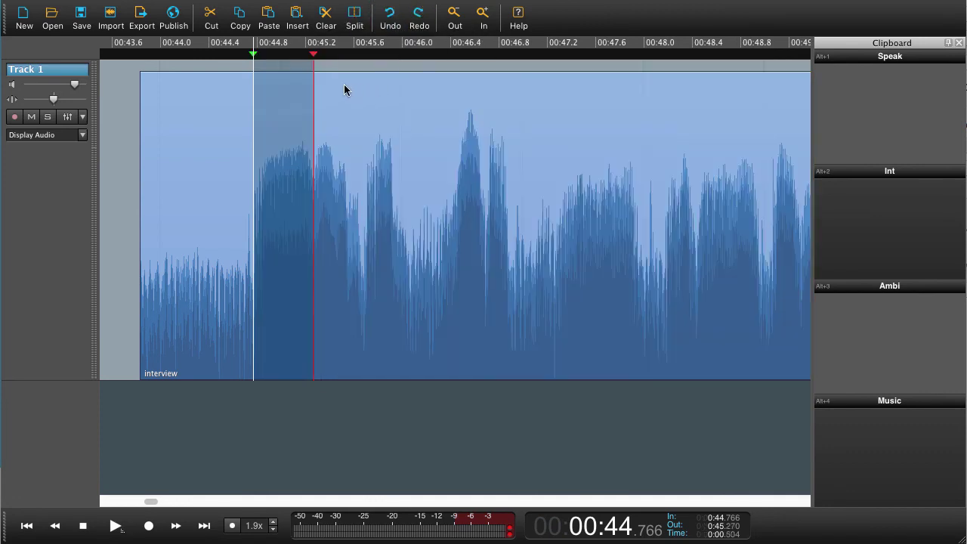
Clear the marked region leaving a gap, and move the following interview clip up against the preceding clip at about 0:44.77
{"action": "left_click", "coordinate": [326, 19]}
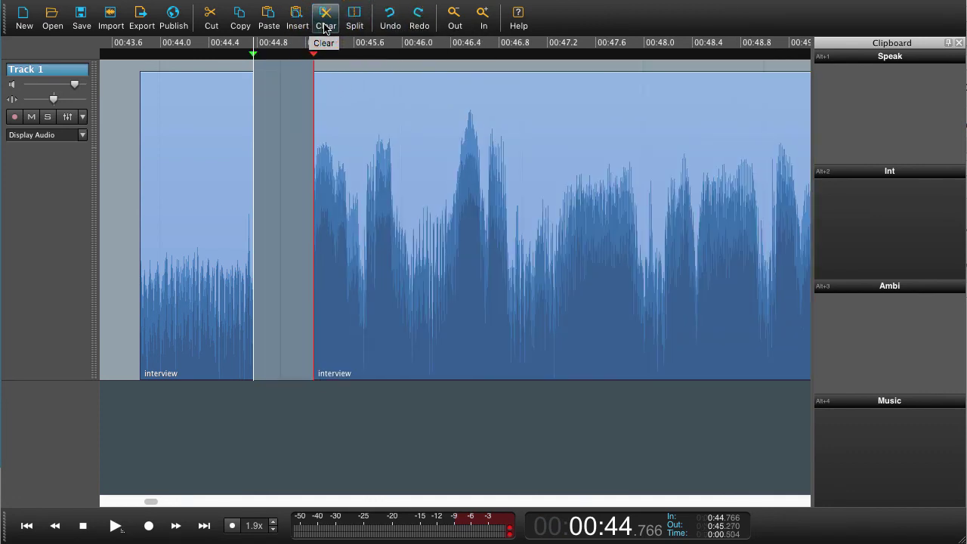
{"action": "left_click", "coordinate": [300, 117]}
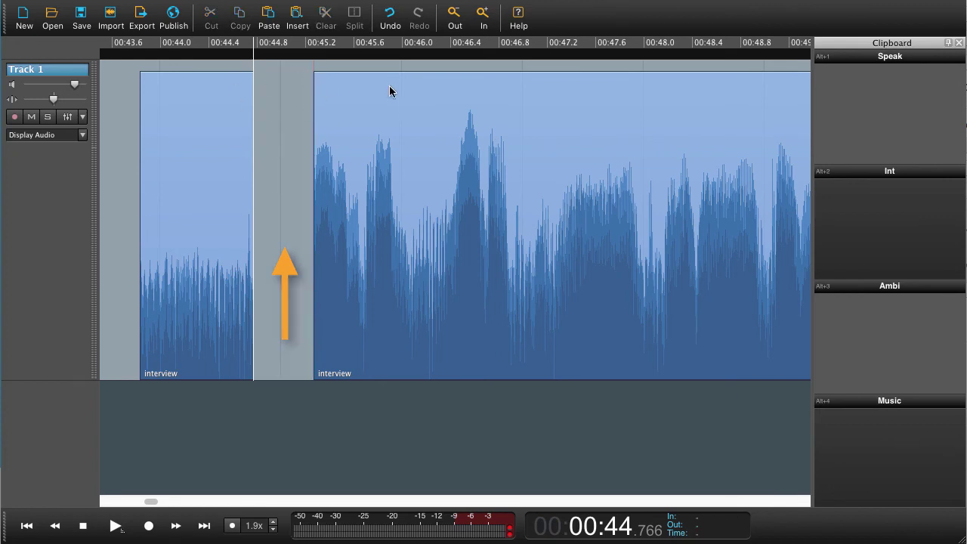
{"action": "left_click", "coordinate": [405, 106]}
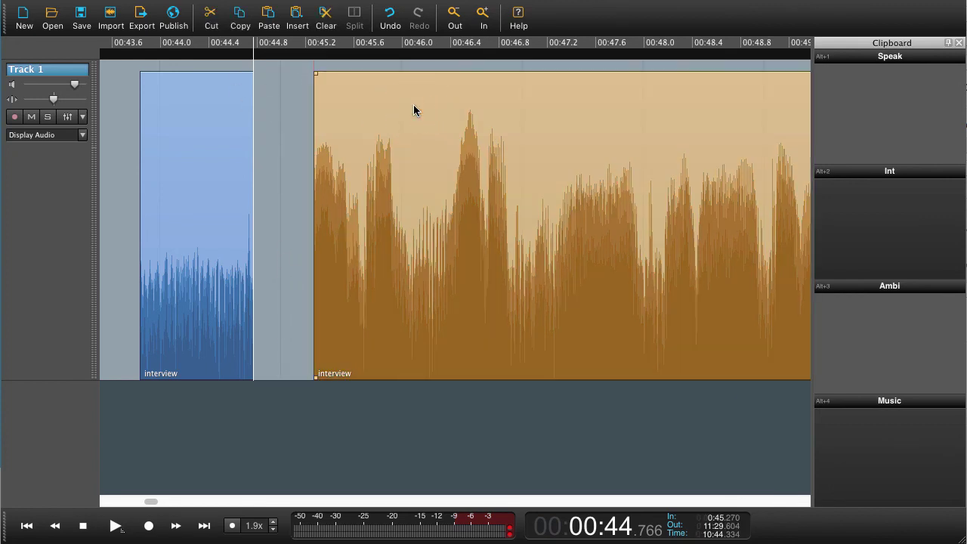
{"action": "left_click_drag", "start_coordinate": [396, 108], "coordinate": [343, 115]}
{"action": "mouse_move", "coordinate": [280, 139]}
{"action": "left_mouse_down"}
{"action": "mouse_move", "coordinate": [335, 143]}
{"action": "mouse_move", "coordinate": [265, 144]}
{"action": "left_mouse_up"}
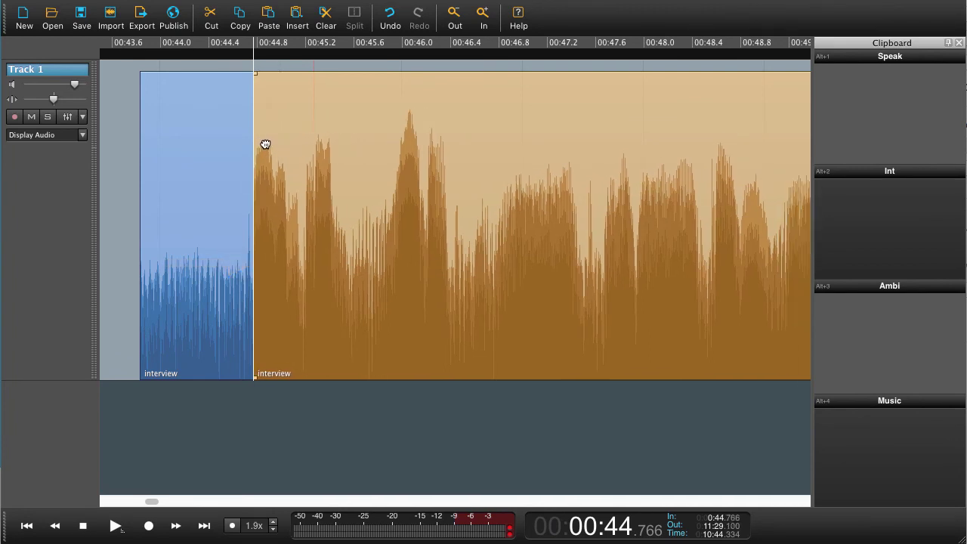
{"action": "left_click_drag", "start_coordinate": [206, 144], "coordinate": [270, 146]}
Play the edit from the gap before the short clip, and play again with the cursor at the join at about 0:44.76
{"action": "left_click", "coordinate": [123, 112]}
{"action": "key", "text": "space"}
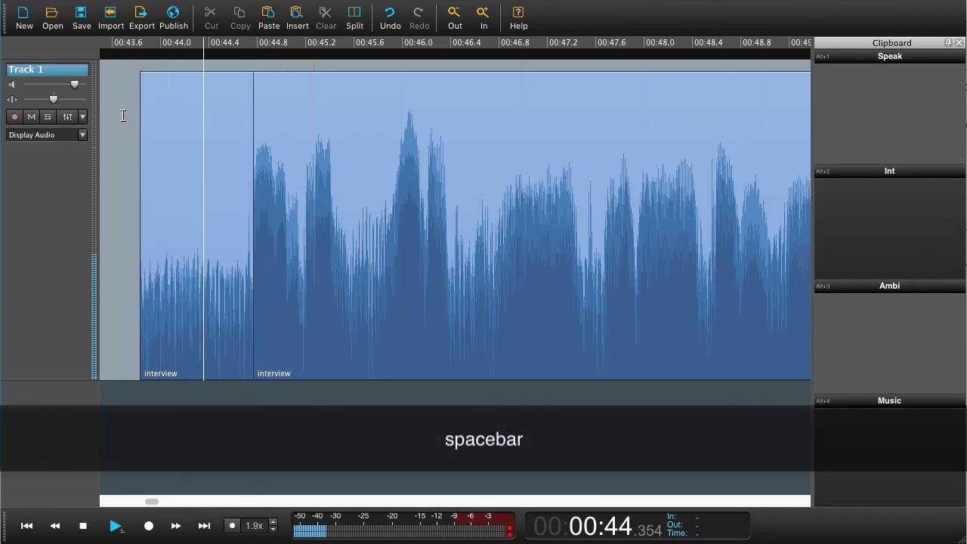
{"action": "key", "text": "space"}
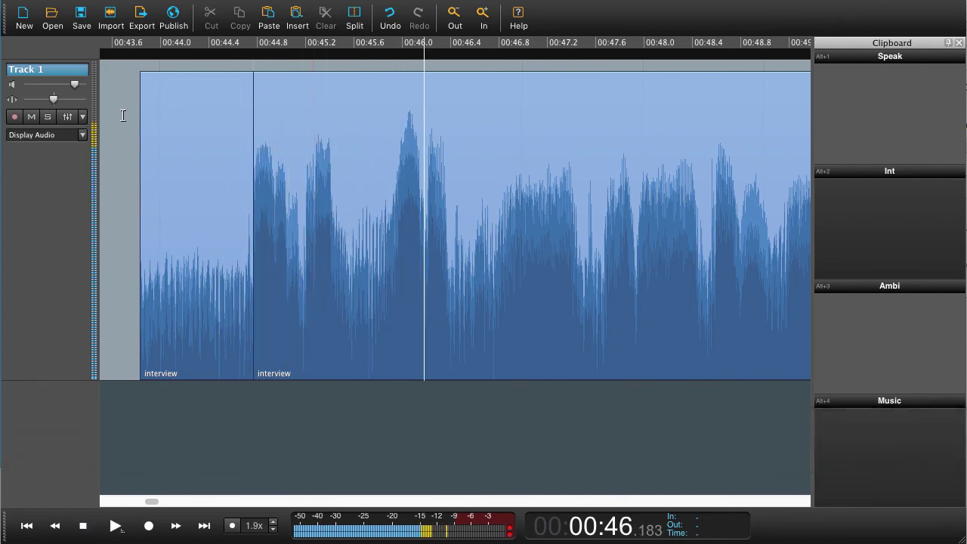
{"action": "left_click", "coordinate": [248, 66]}
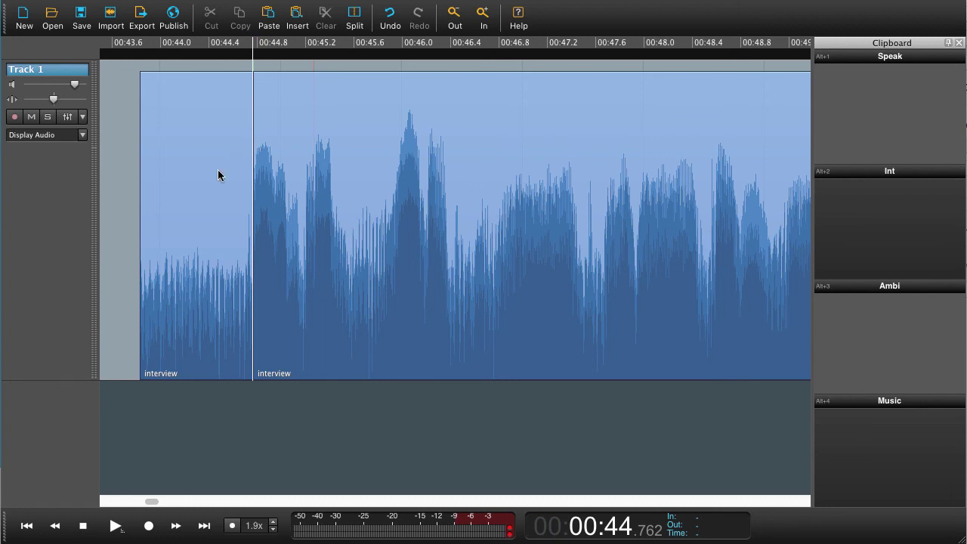
{"action": "key", "text": "p"}
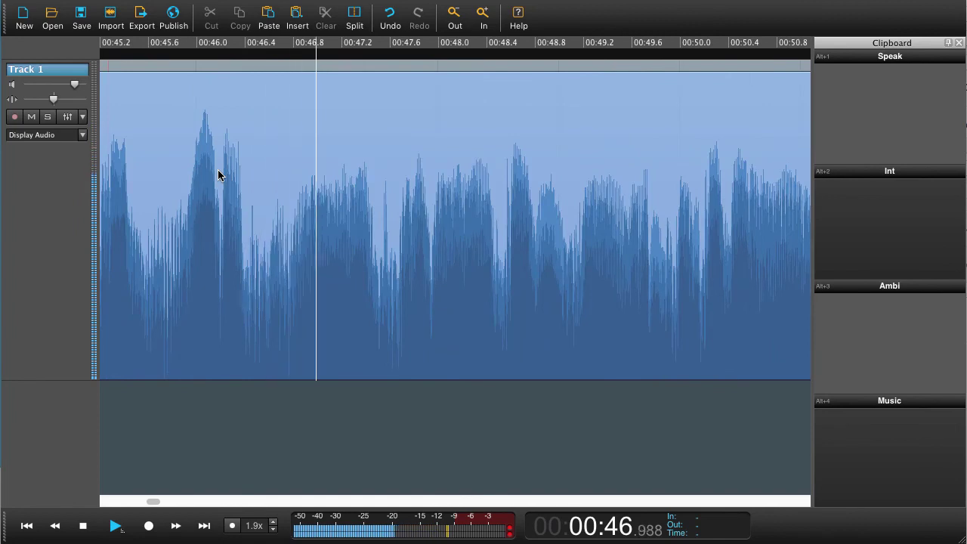
{"action": "key", "text": "space"}
Add a fade-in of about 0.8 s to the short clip before the join and play it from about 0:43.75
{"action": "scroll", "coordinate": [218, 174], "scroll_direction": "left", "scroll_amount": 5}
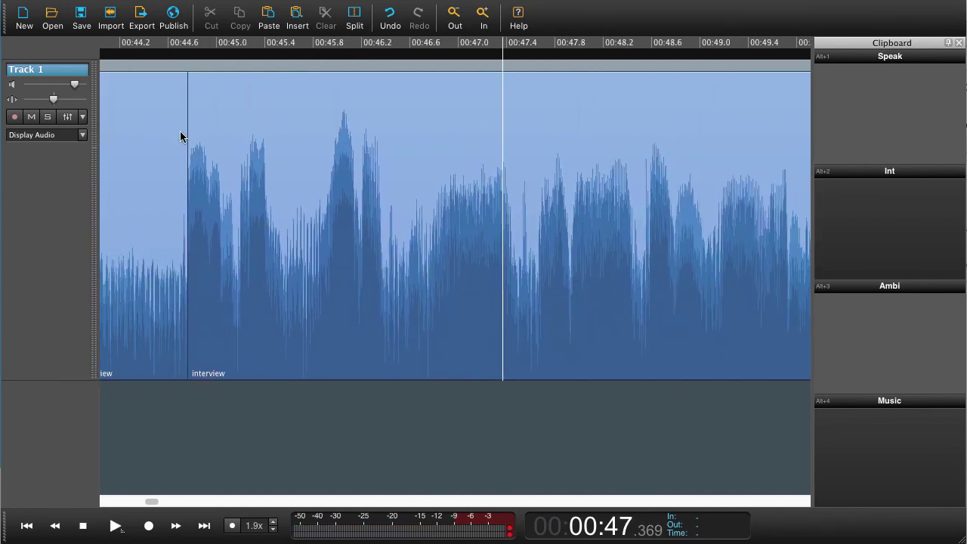
{"action": "scroll", "coordinate": [166, 145], "scroll_direction": "left", "scroll_amount": 3}
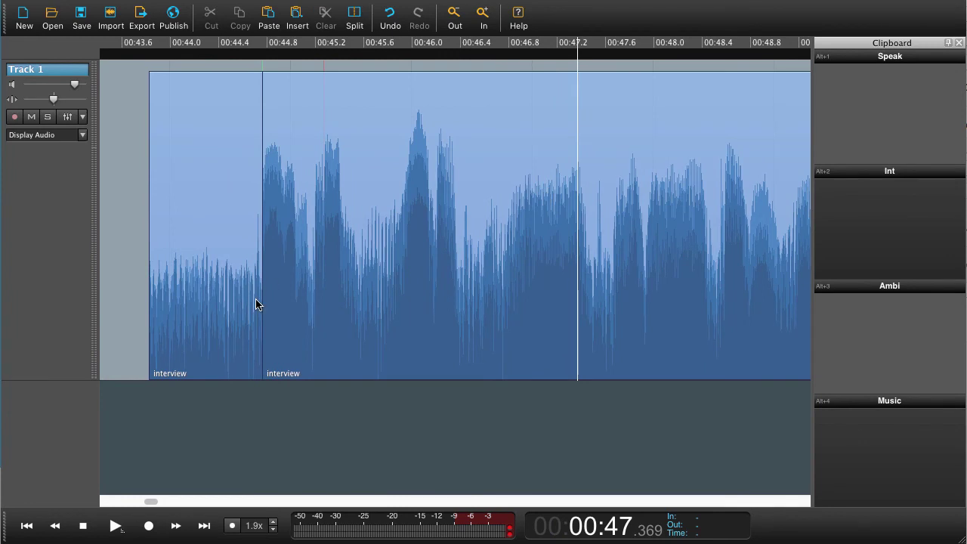
{"action": "scroll", "coordinate": [255, 305], "scroll_direction": "up", "scroll_amount": 3}
{"action": "scroll", "coordinate": [255, 305], "scroll_direction": "left", "scroll_amount": 3}
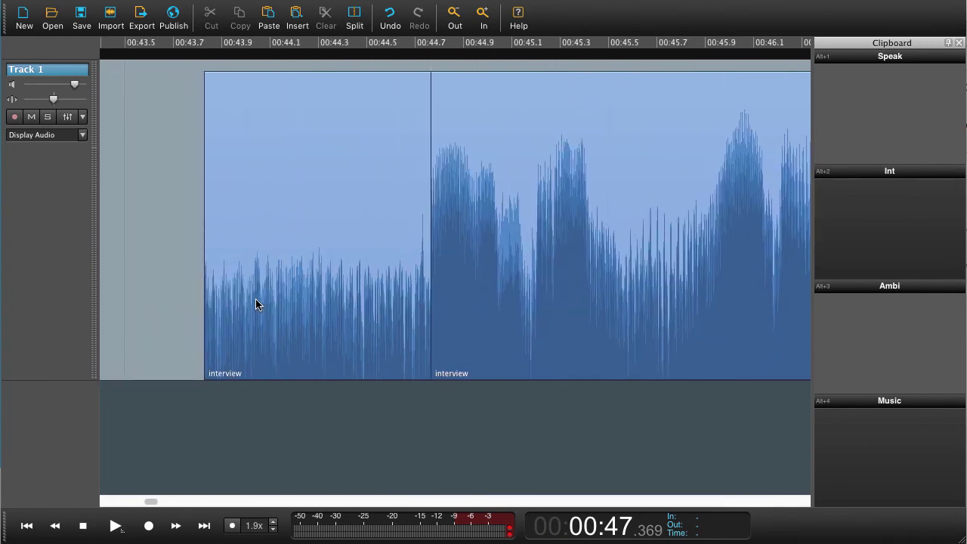
{"action": "left_click", "coordinate": [321, 121]}
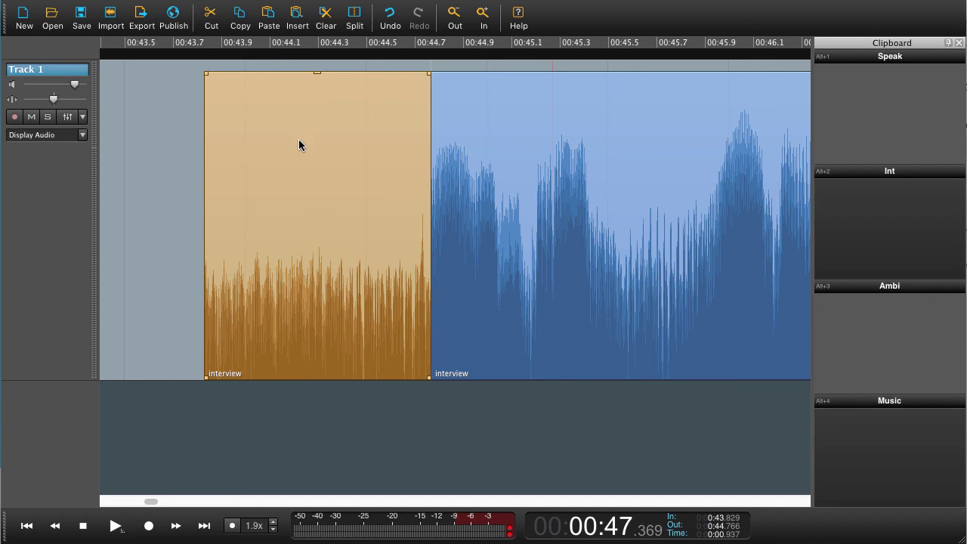
{"action": "left_click", "coordinate": [210, 79]}
{"action": "left_click_drag", "start_coordinate": [209, 79], "coordinate": [408, 114]}
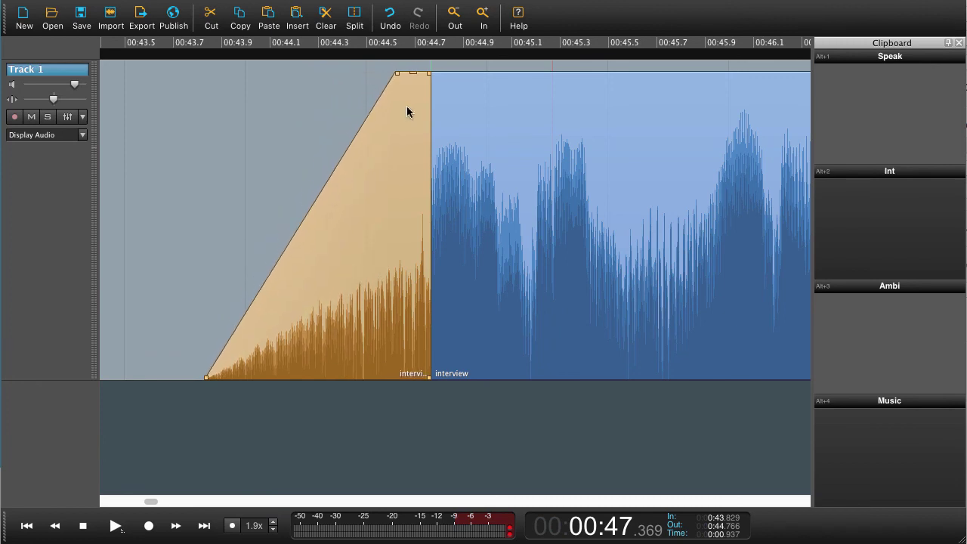
{"action": "left_click", "coordinate": [185, 168]}
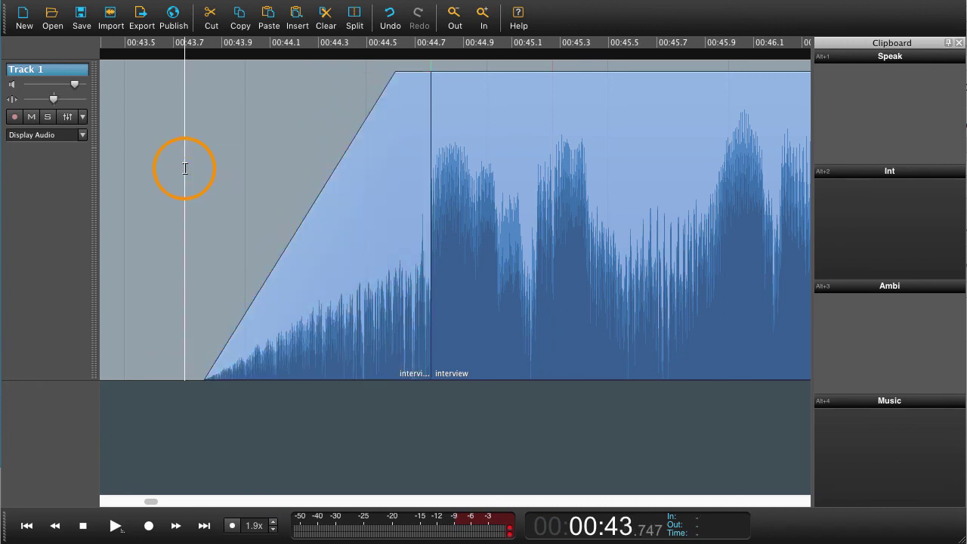
{"action": "key", "text": "space"}
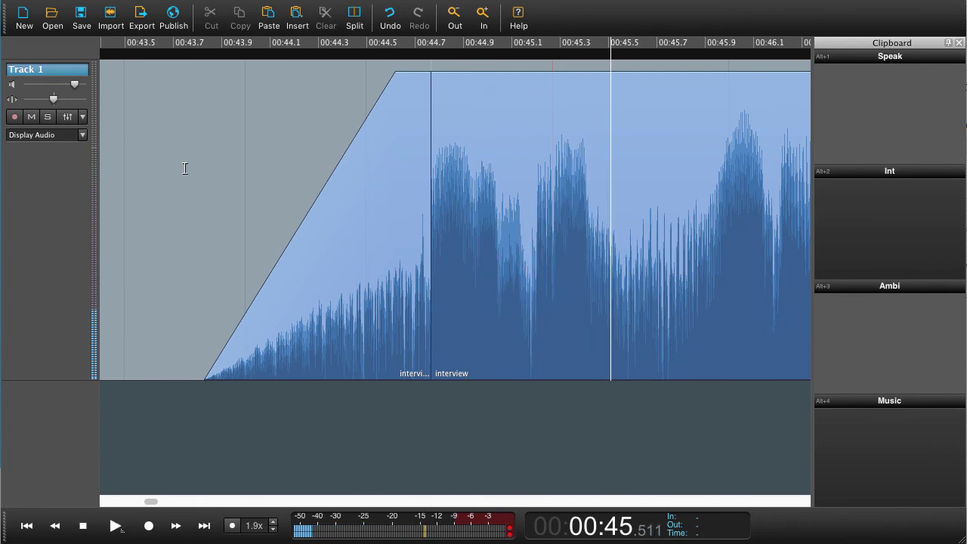
Extend the end of the short faded-in clip to about 0:44.80, overlapping the following interview clip by about 0.04 s as a crossfade
{"action": "scroll", "coordinate": [184, 168], "scroll_direction": "right", "scroll_amount": 3}
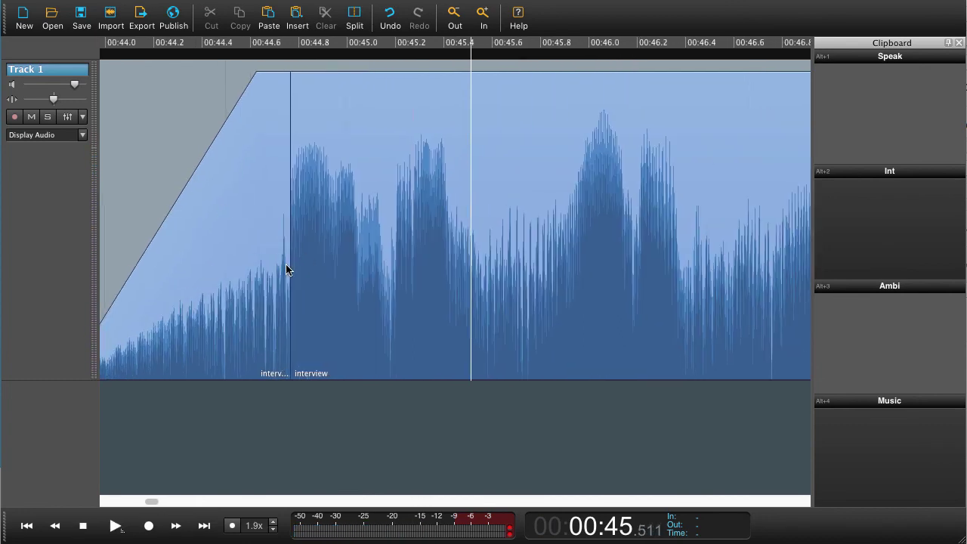
{"action": "left_click", "coordinate": [320, 107]}
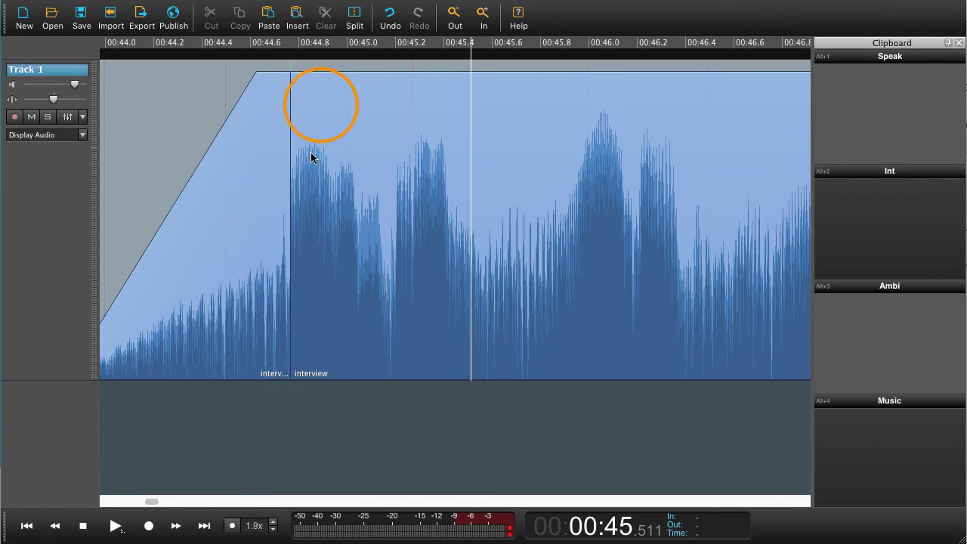
{"action": "left_click", "coordinate": [320, 107]}
{"action": "scroll", "coordinate": [286, 196], "scroll_direction": "up", "scroll_amount": 2}
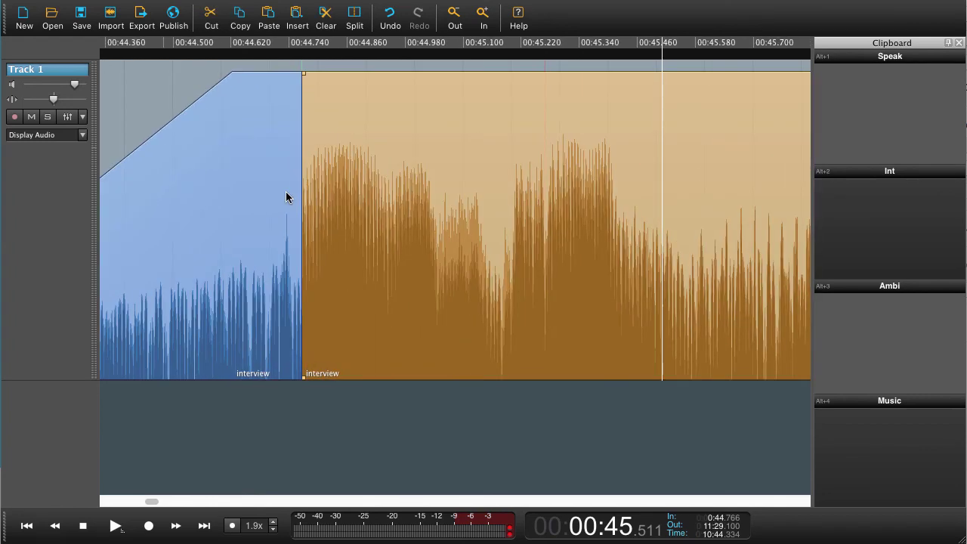
{"action": "scroll", "coordinate": [278, 229], "scroll_direction": "down", "scroll_amount": 1}
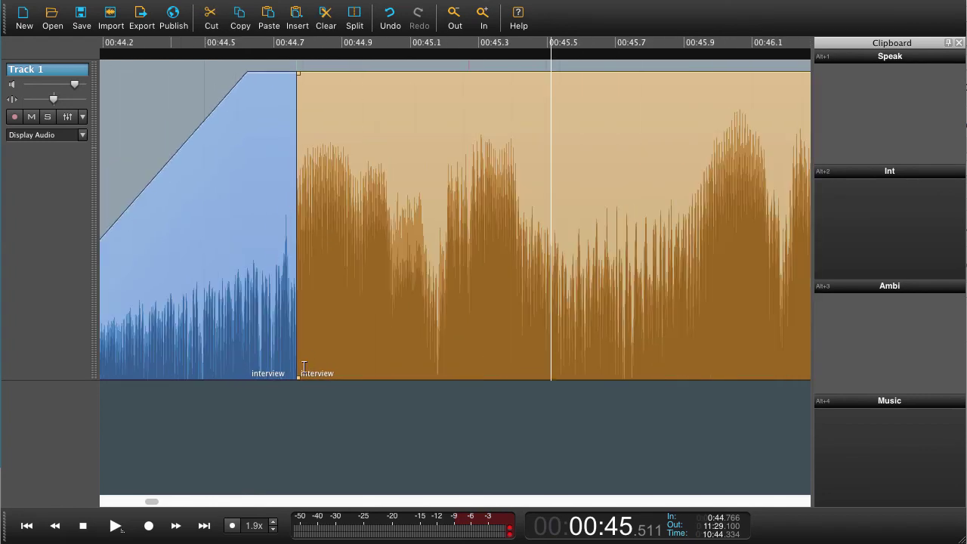
{"action": "left_click", "coordinate": [264, 301]}
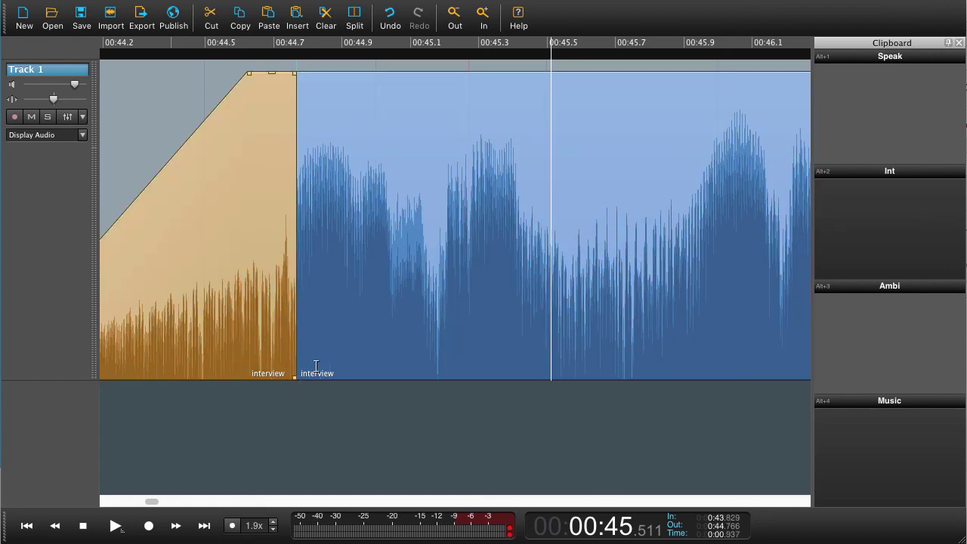
{"action": "left_click", "coordinate": [295, 380]}
{"action": "left_click_drag", "start_coordinate": [295, 380], "coordinate": [308, 380]}
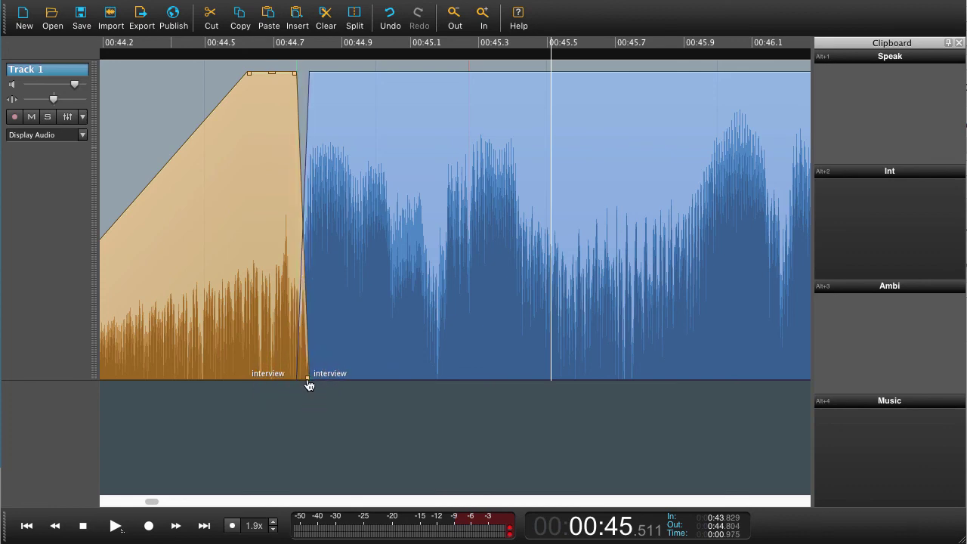
{"action": "scroll", "coordinate": [306, 370], "scroll_direction": "up", "scroll_amount": 3}
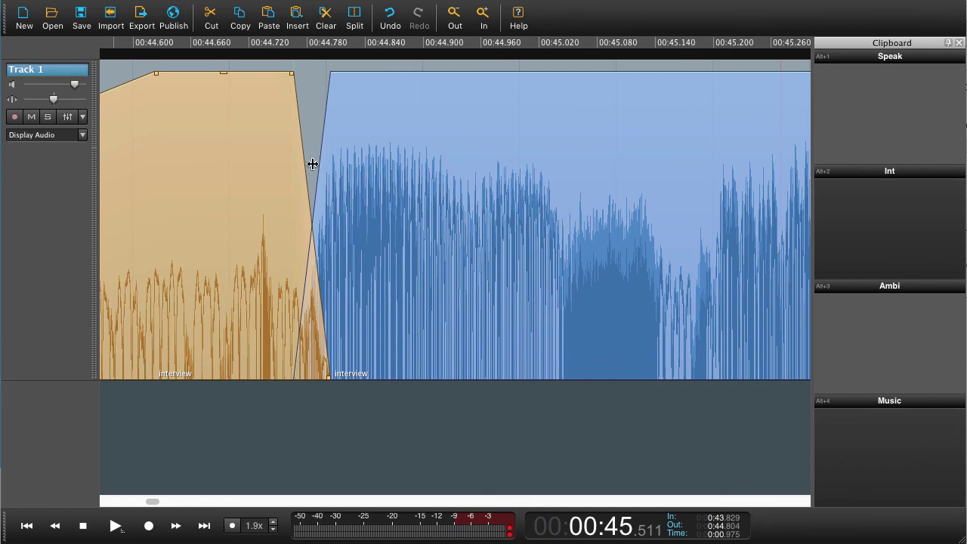
Play the crossfaded join from about 0:43.68, just before the short clip, and stop playback at about 0:49
{"action": "scroll", "coordinate": [313, 164], "scroll_direction": "down", "scroll_amount": 6}
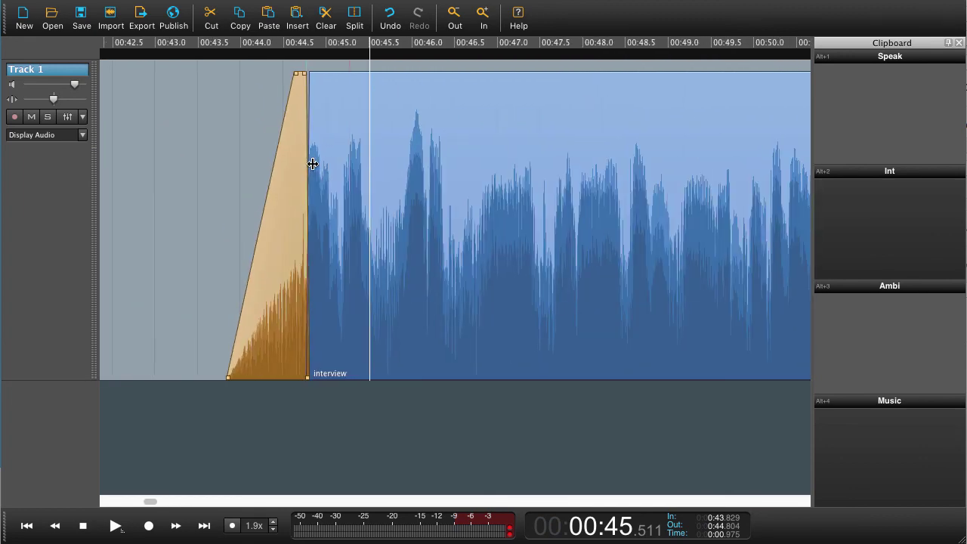
{"action": "left_click", "coordinate": [213, 197]}
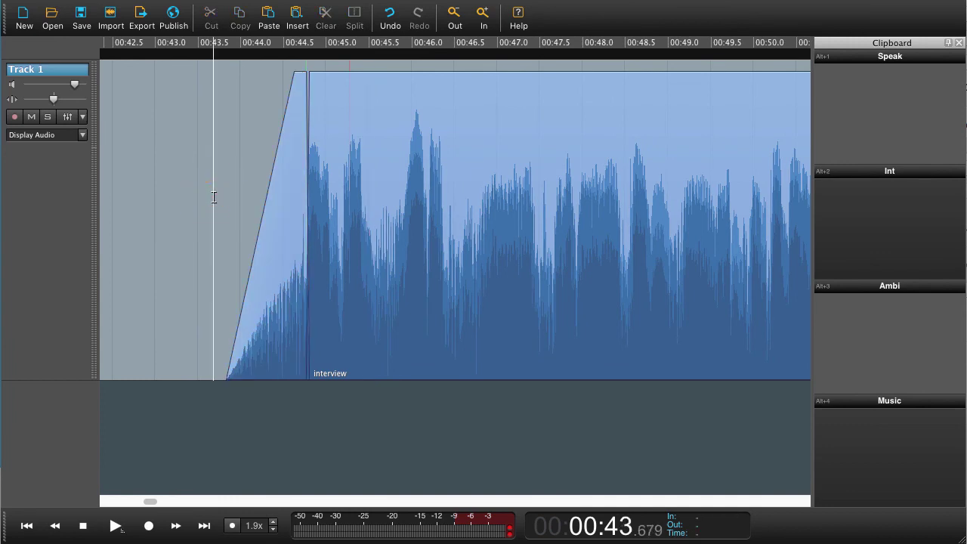
{"action": "key", "text": "space"}
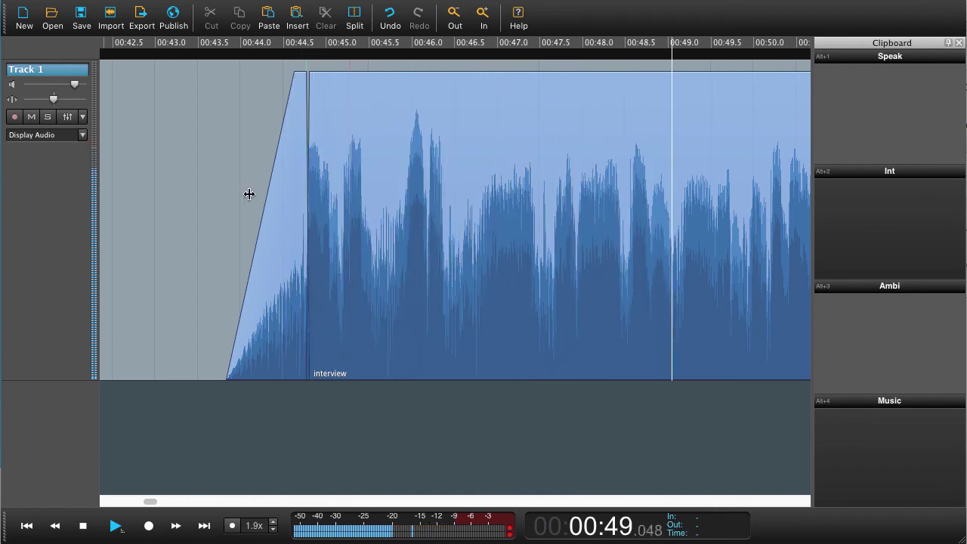
{"action": "key", "text": "space"}
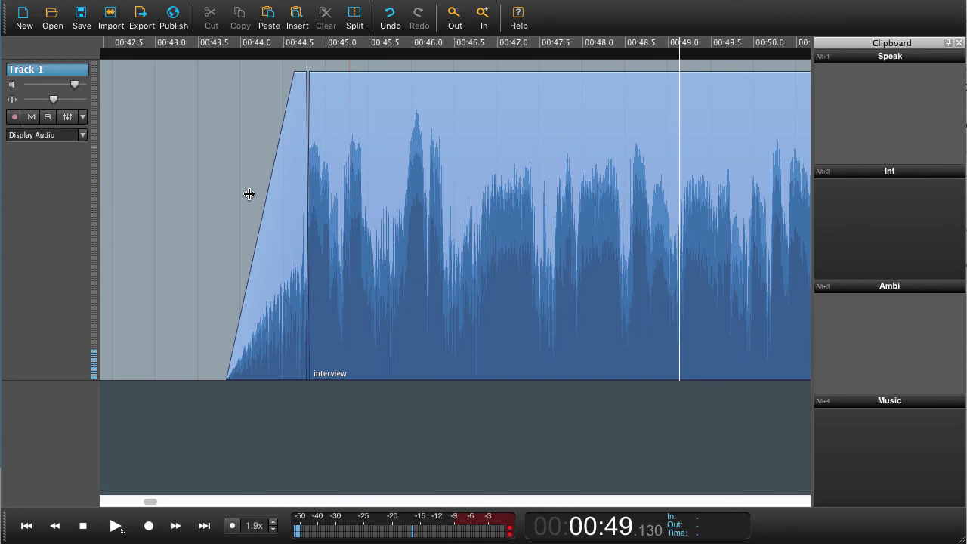